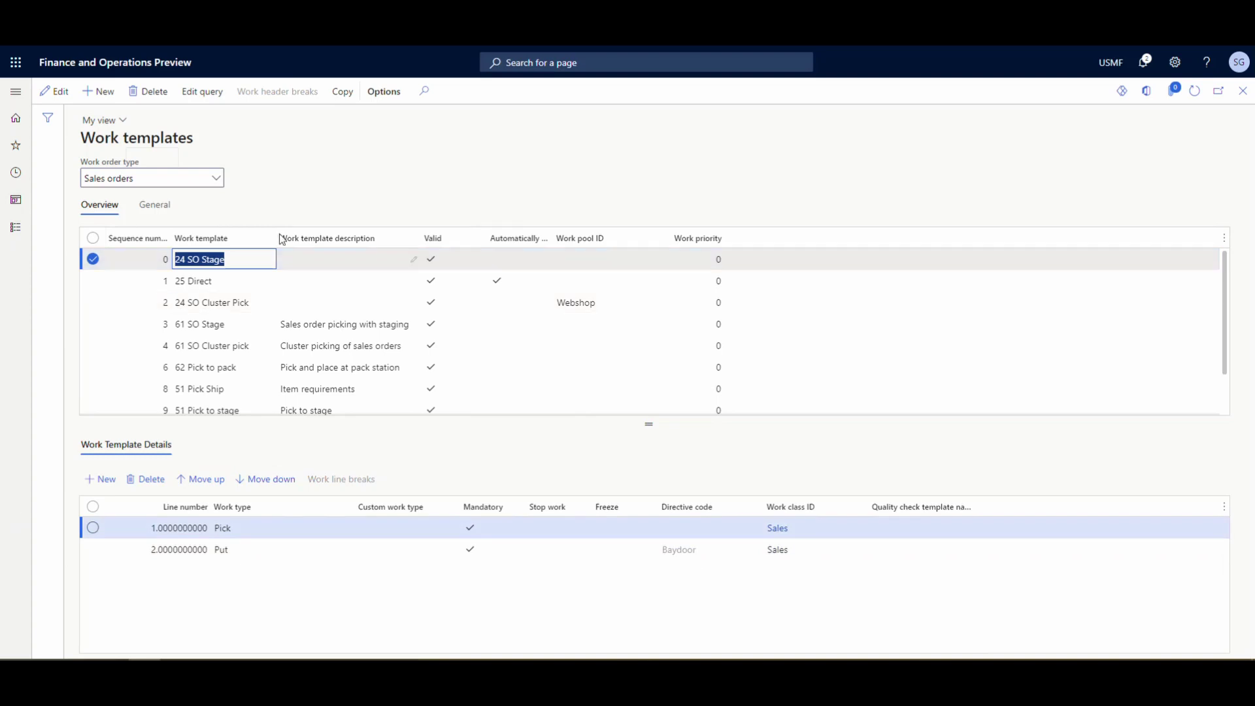
Open the location directives and examine the query behind the PL from Bulk action on line 1 of 24 SO Pick.
left_click(16, 91)
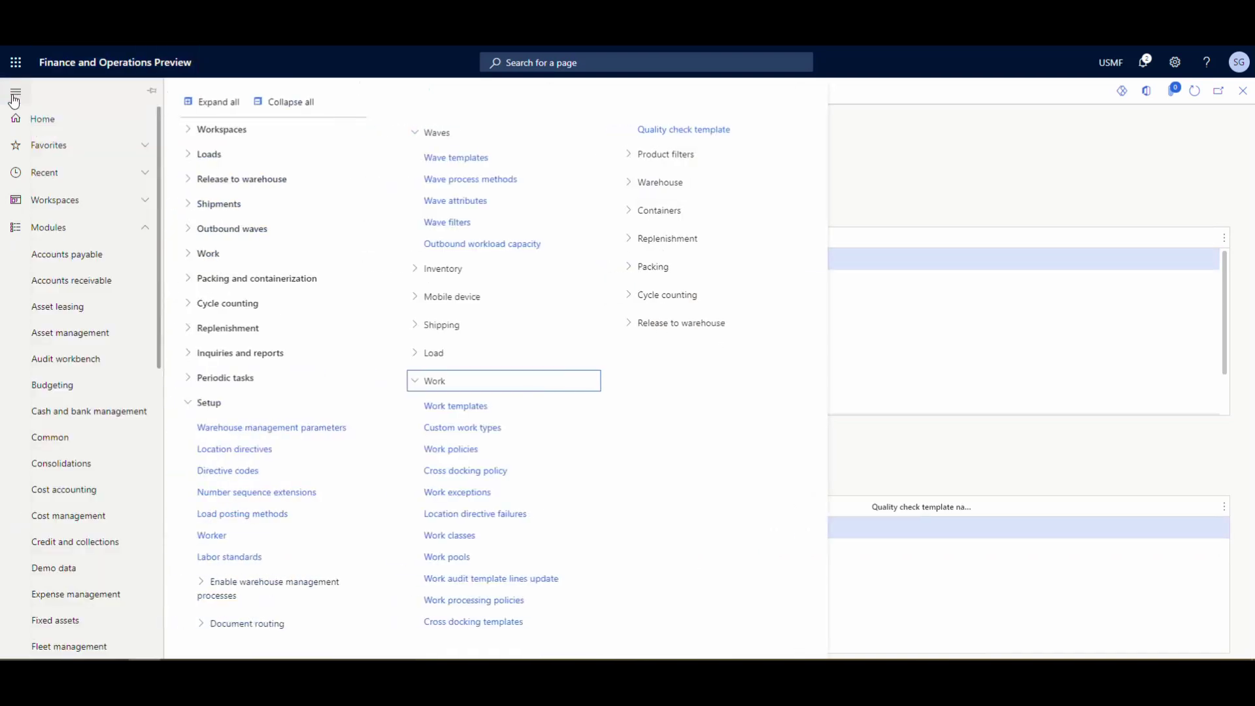
left_click(250, 451)
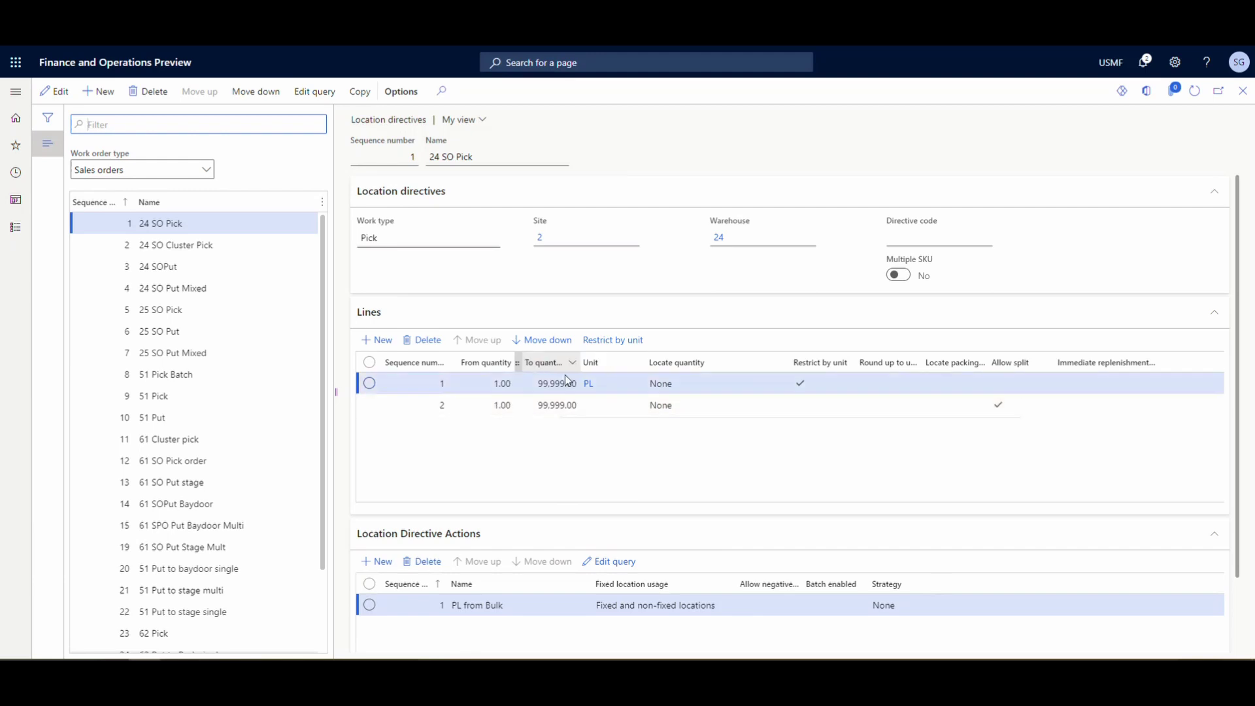
scroll(608, 389, "down", 2)
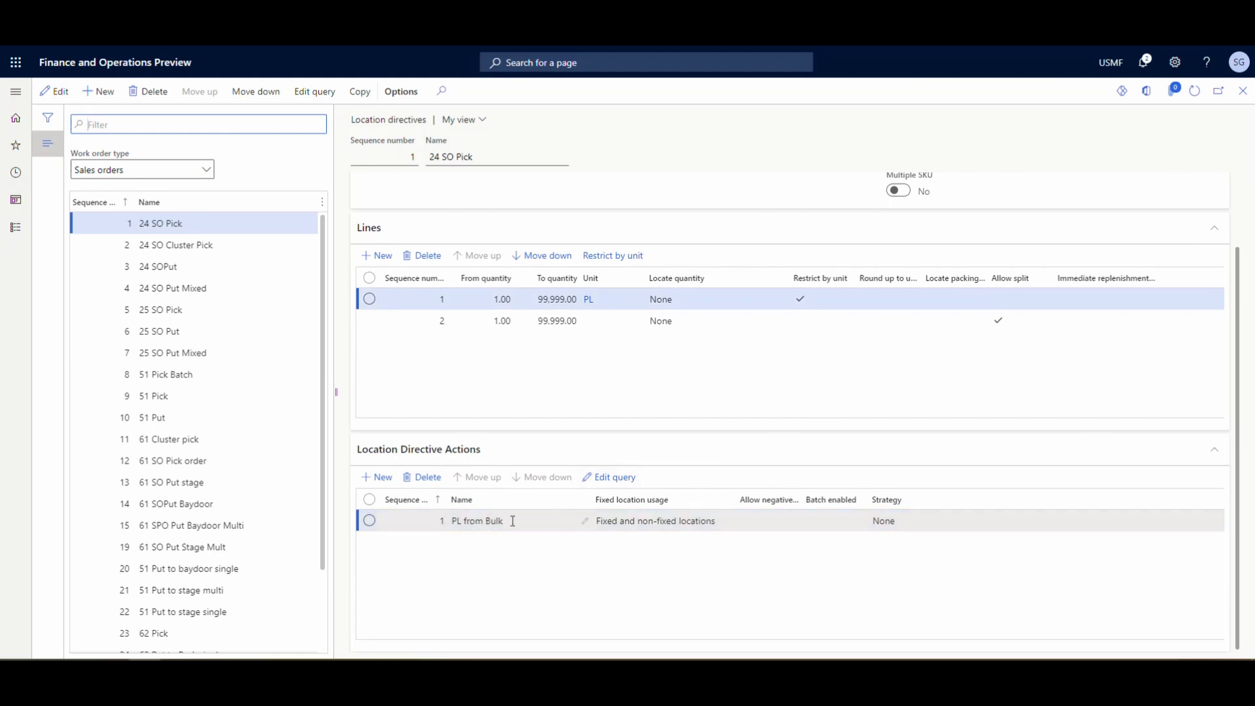
left_click(488, 526)
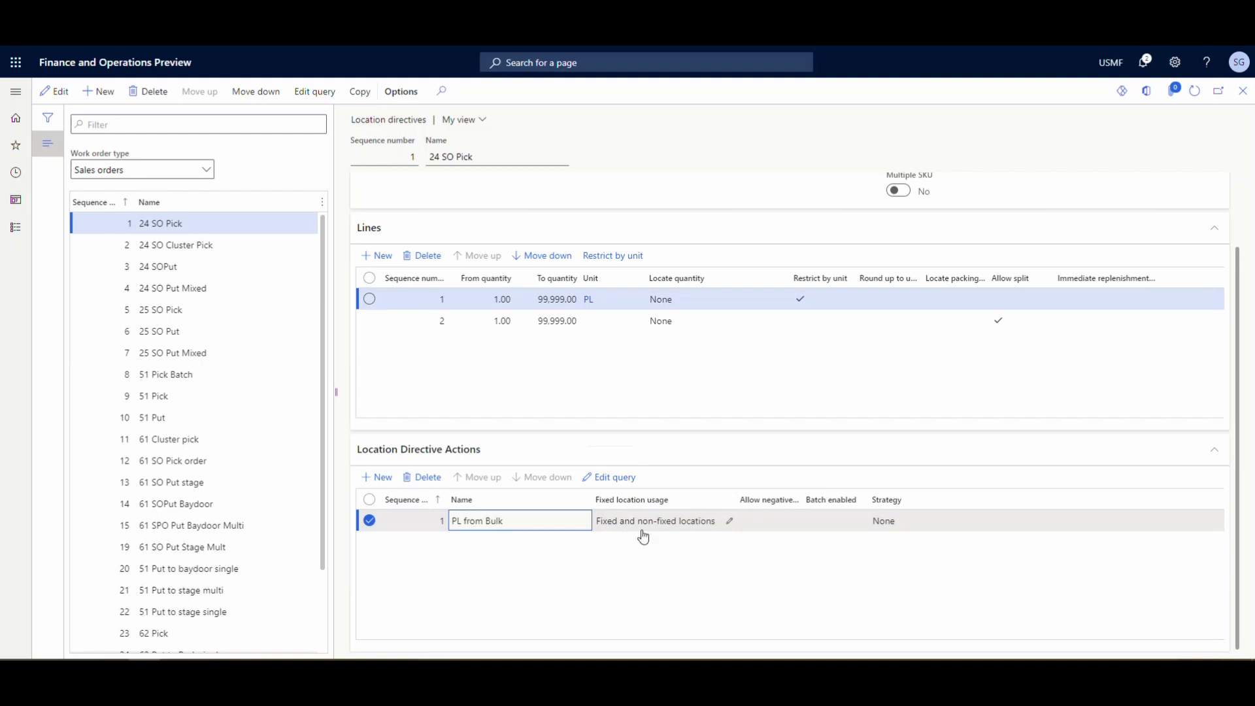
left_click(607, 476)
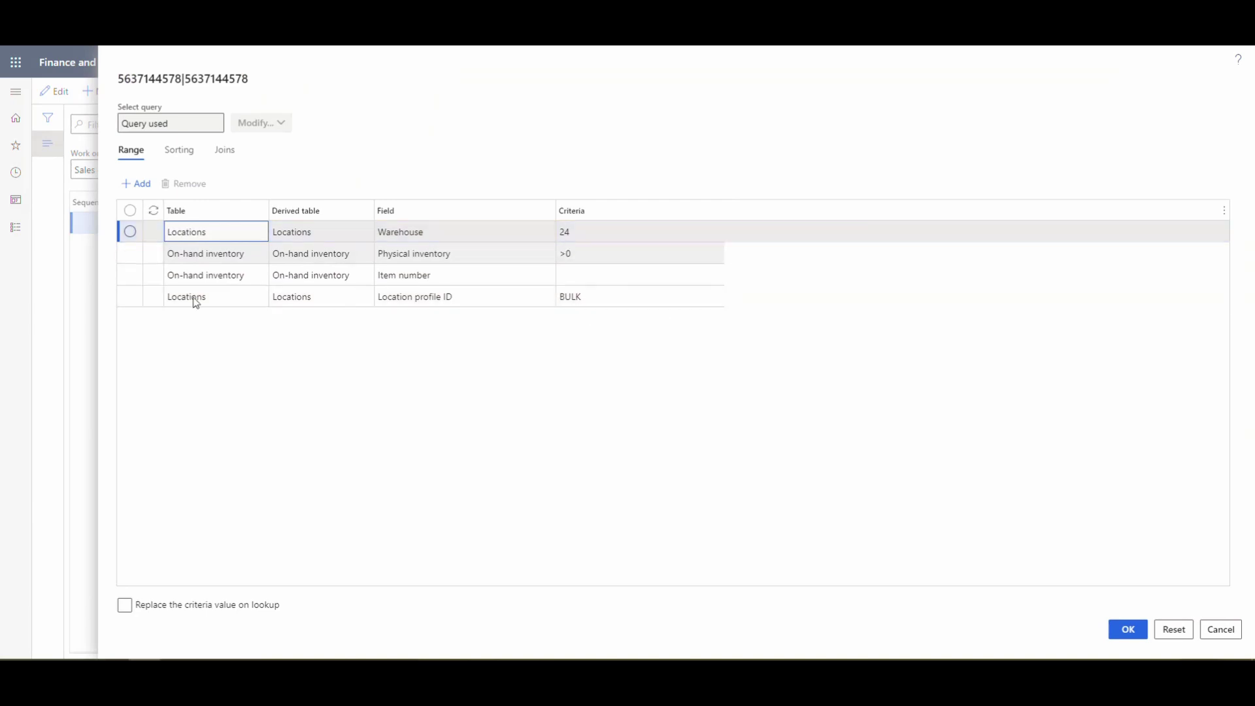
left_click(1220, 629)
For line 2 of 24 SO Pick, examine the action's full fixed location usage and the query of the From Floor action.
left_click(474, 323)
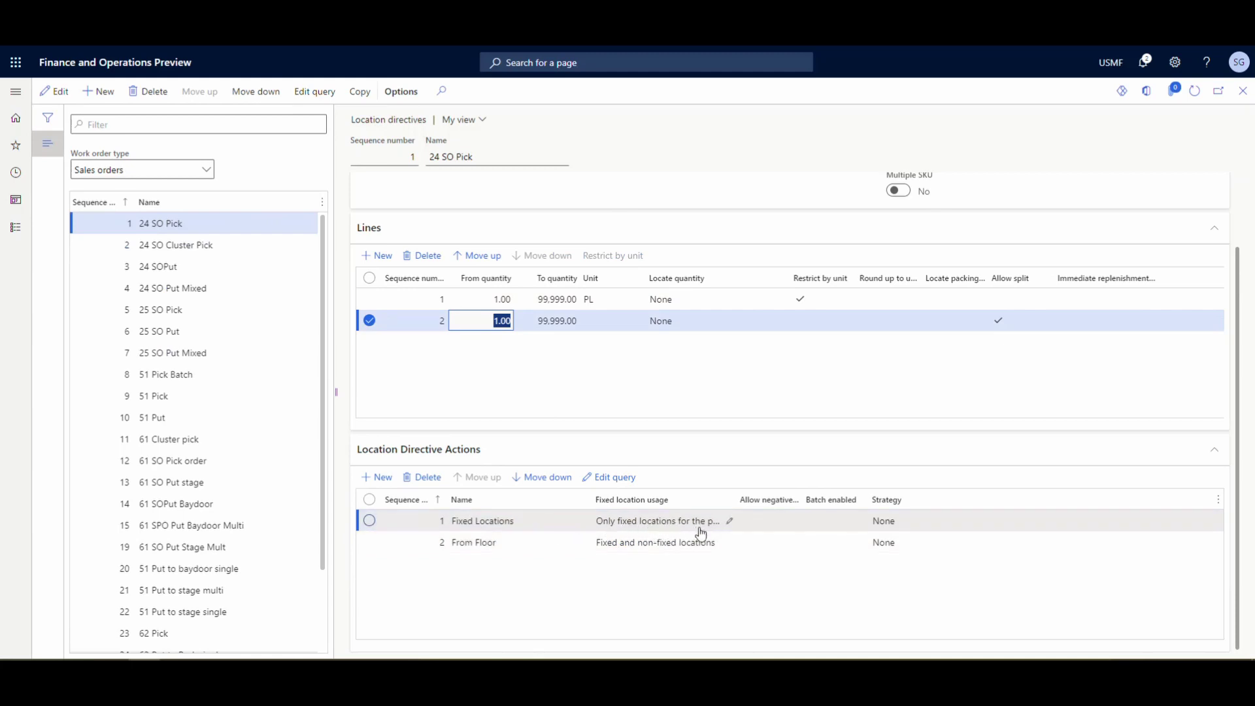
left_click_drag(735, 502, 792, 503)
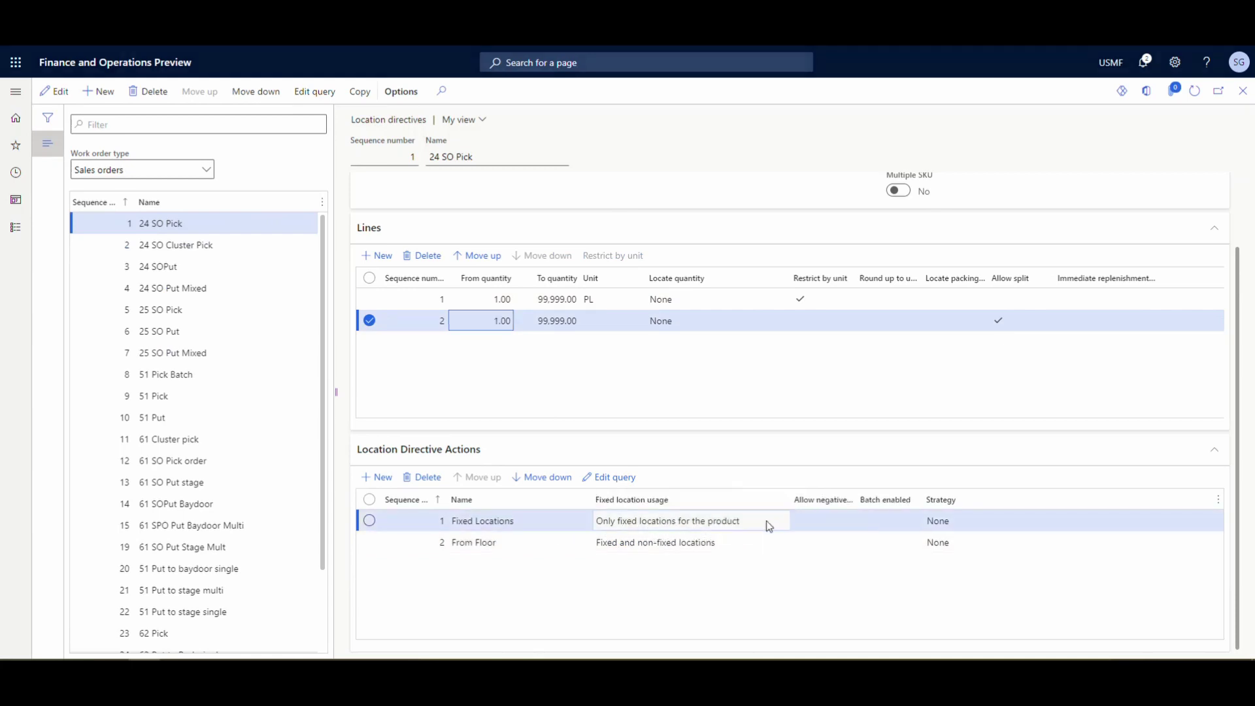
left_click(686, 530)
left_click(541, 545)
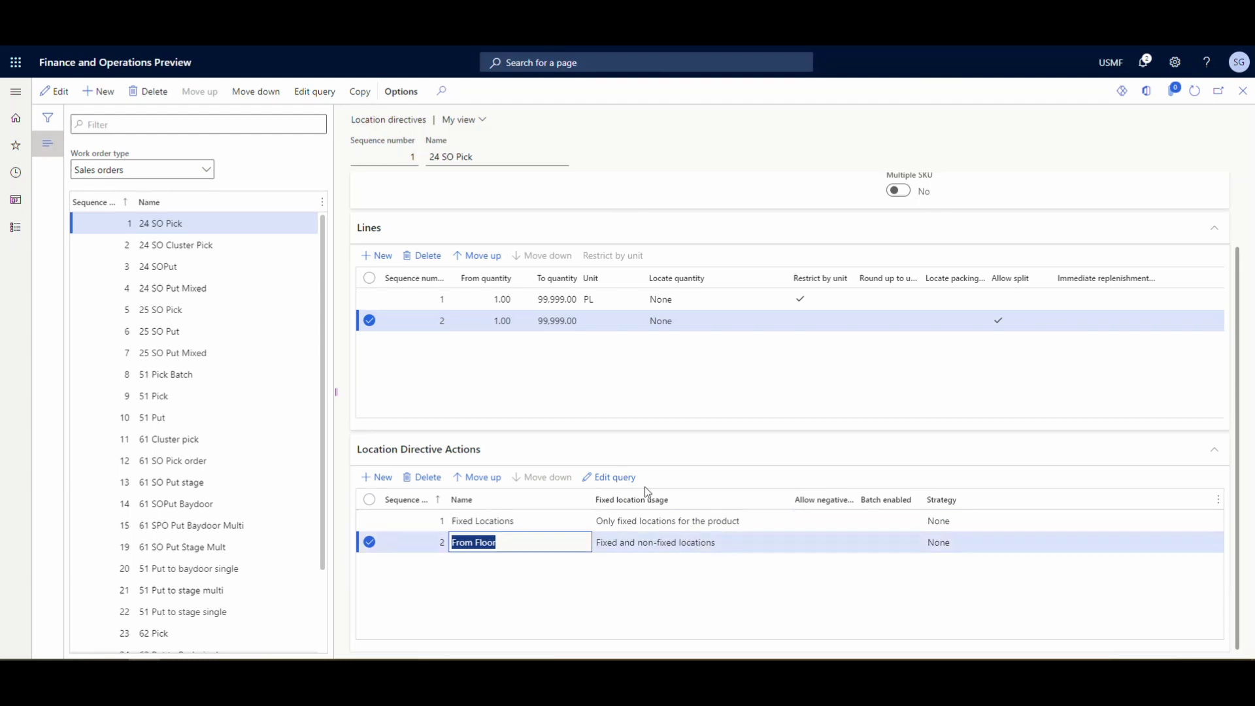
left_click(604, 477)
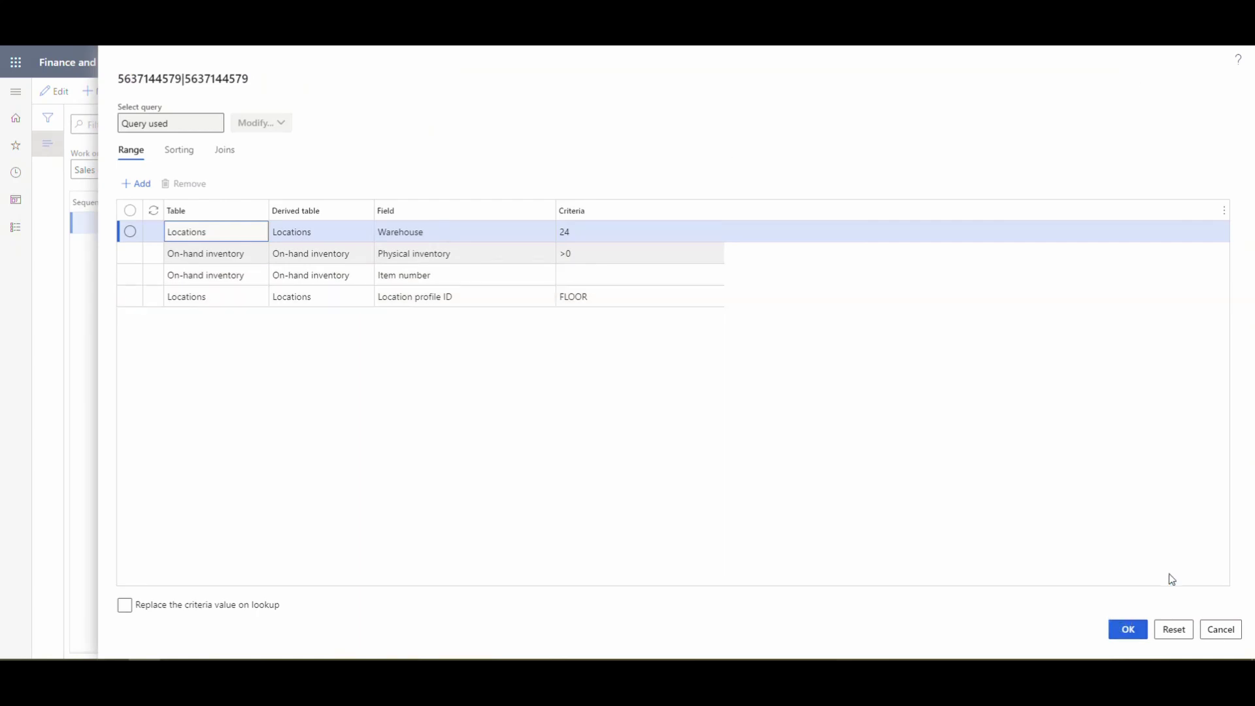
left_click(1220, 627)
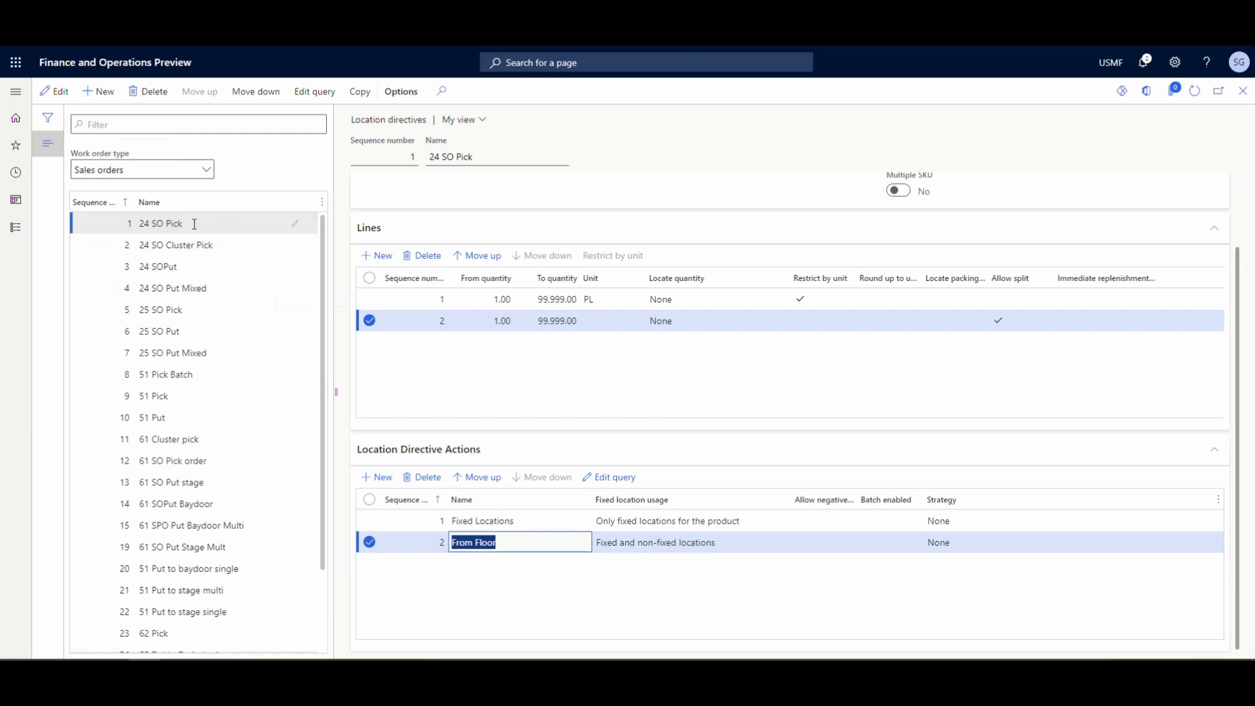
Compare the Multiple SKU and other header settings of the 24 SOPut and 24 SO Put Mixed directives, then view 24 SO Cluster Pick.
left_click(228, 266)
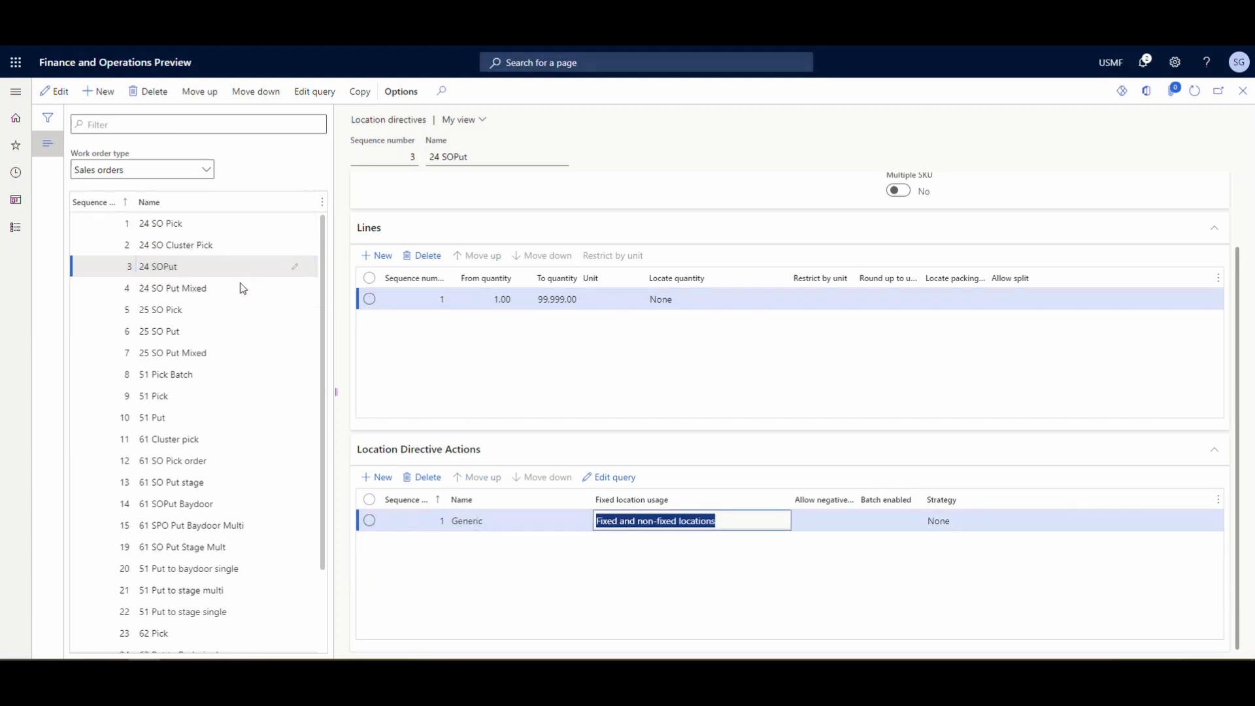
left_click(238, 285)
left_click(233, 268)
left_click(235, 285)
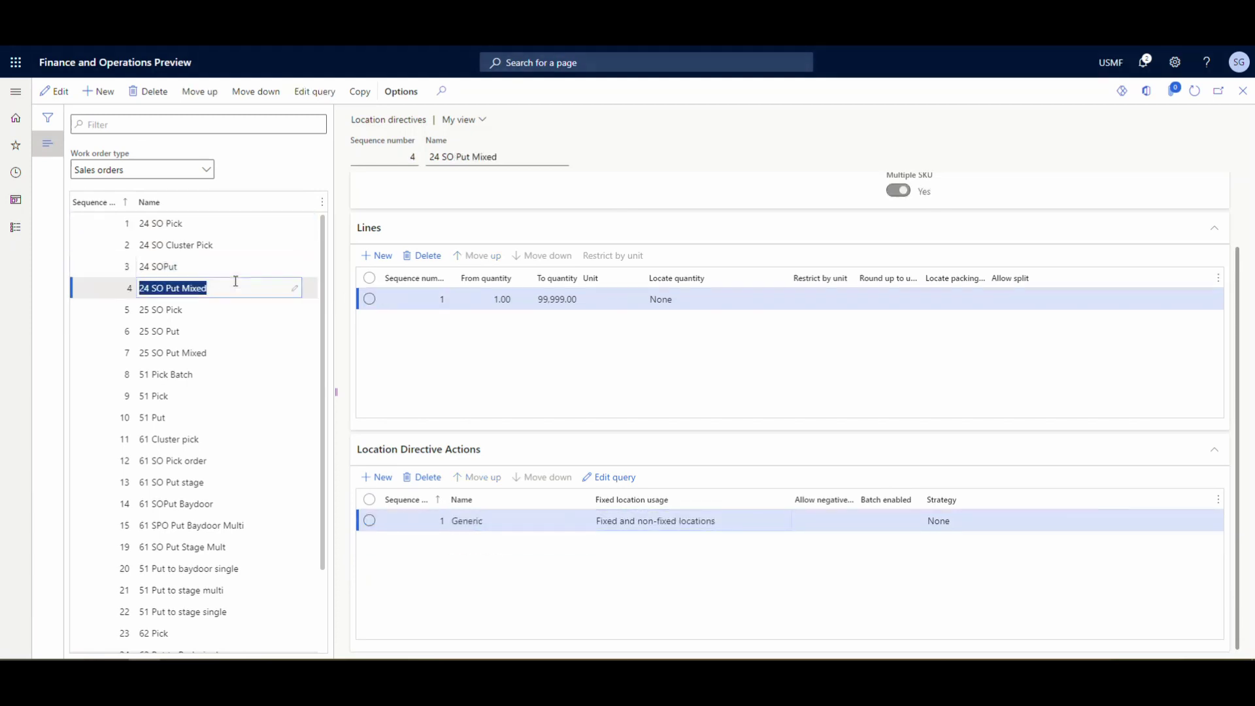
left_click(230, 266)
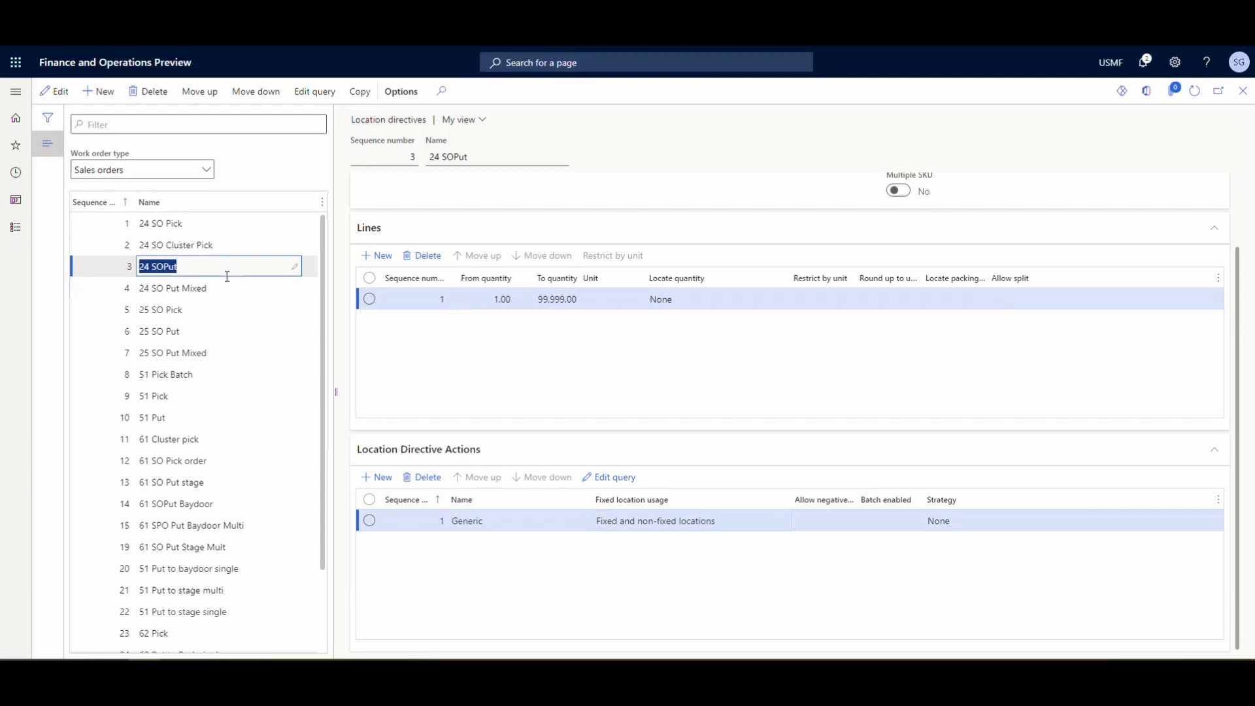
left_click(233, 283)
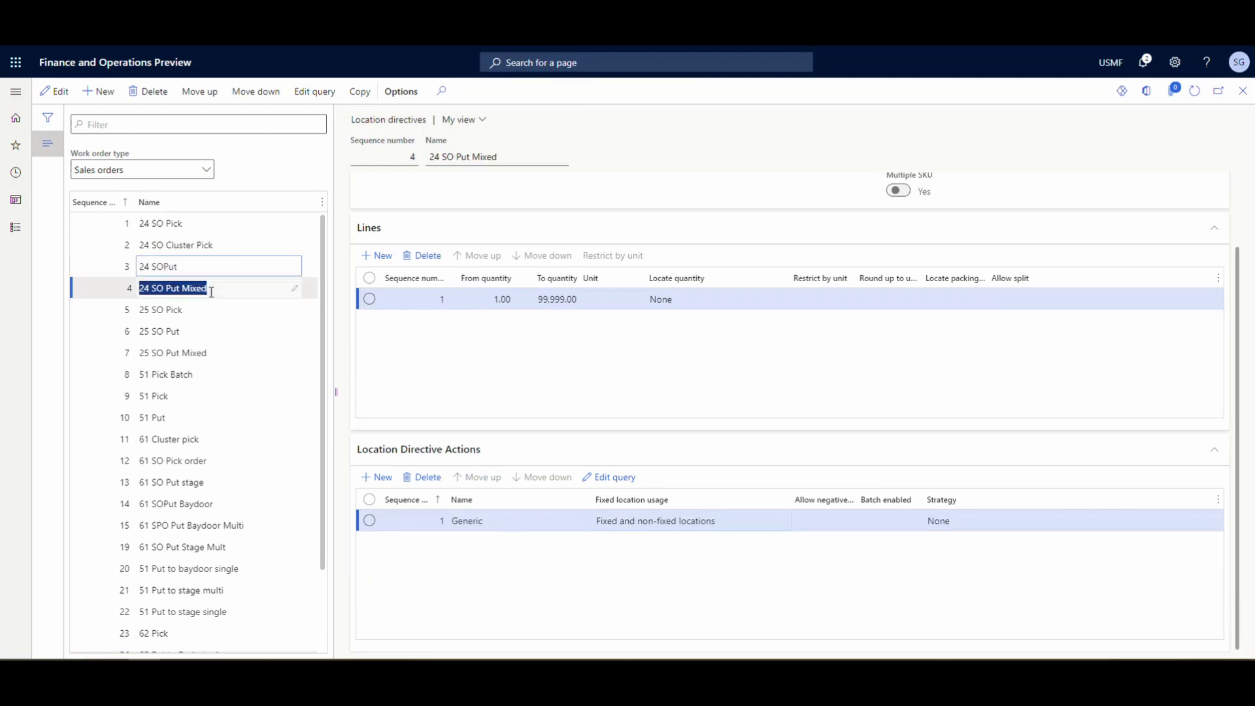
left_click(232, 266)
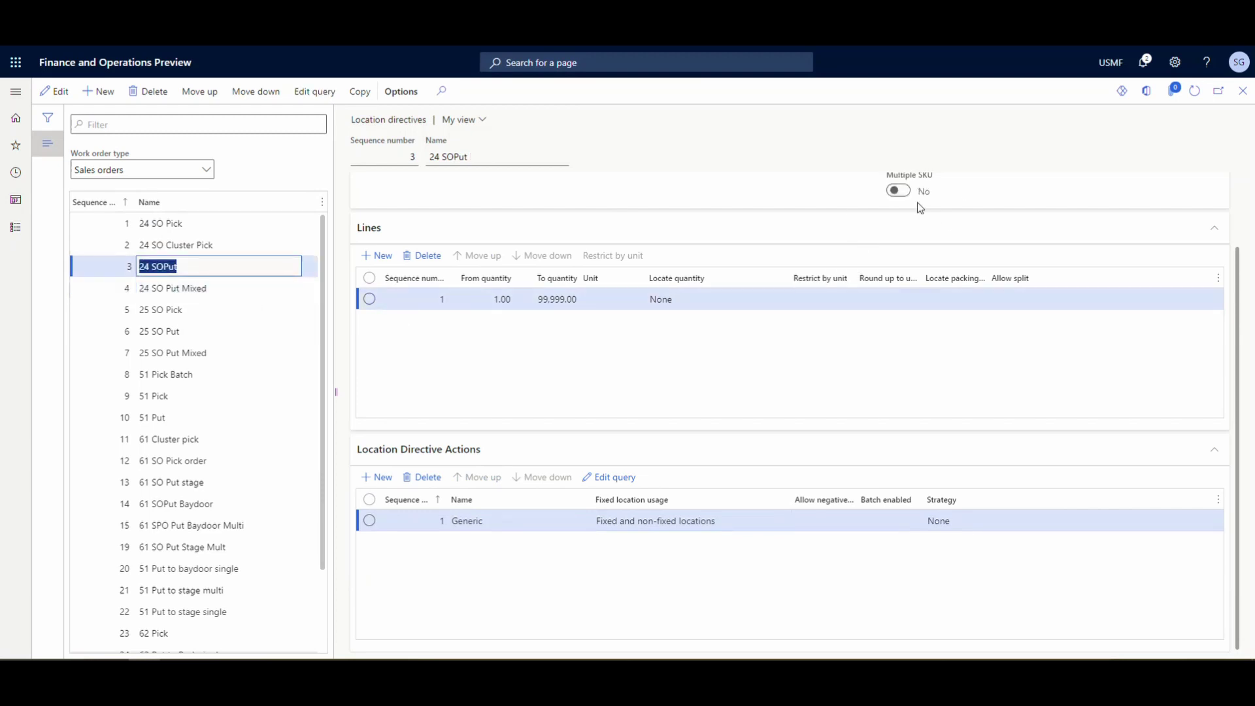
scroll(919, 207, "up", 2)
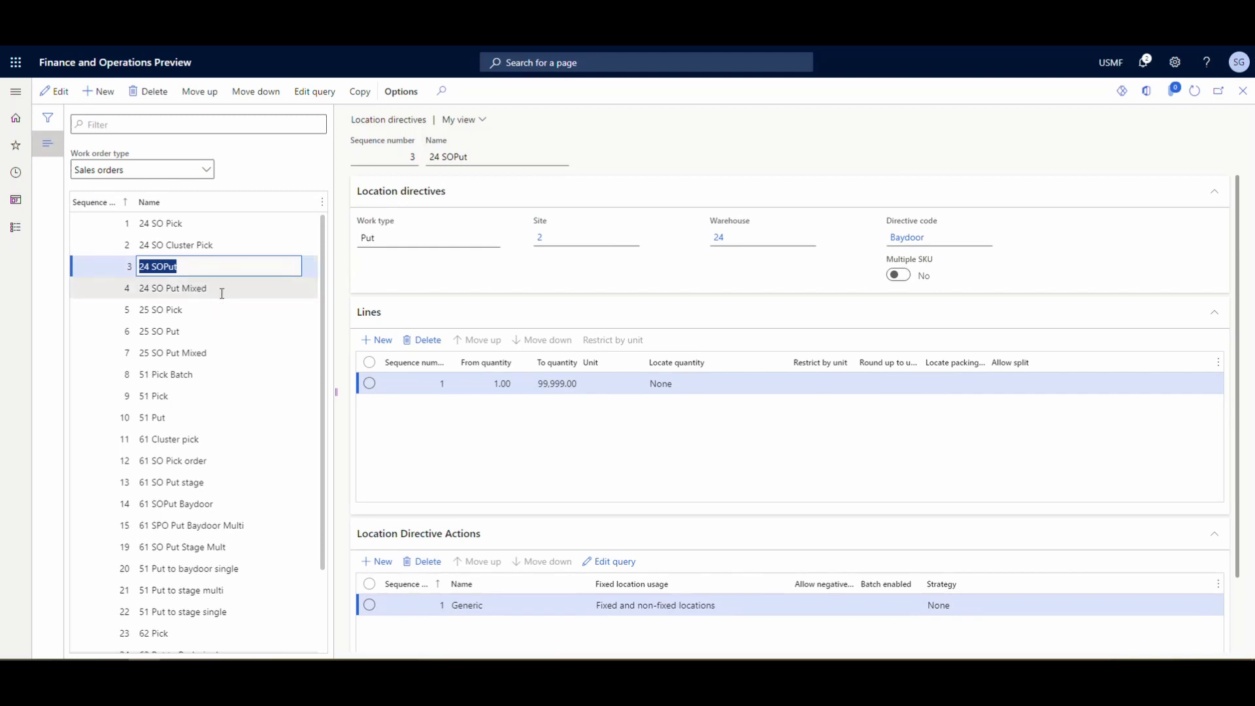
left_click(261, 288)
left_click(245, 268)
left_click(248, 245)
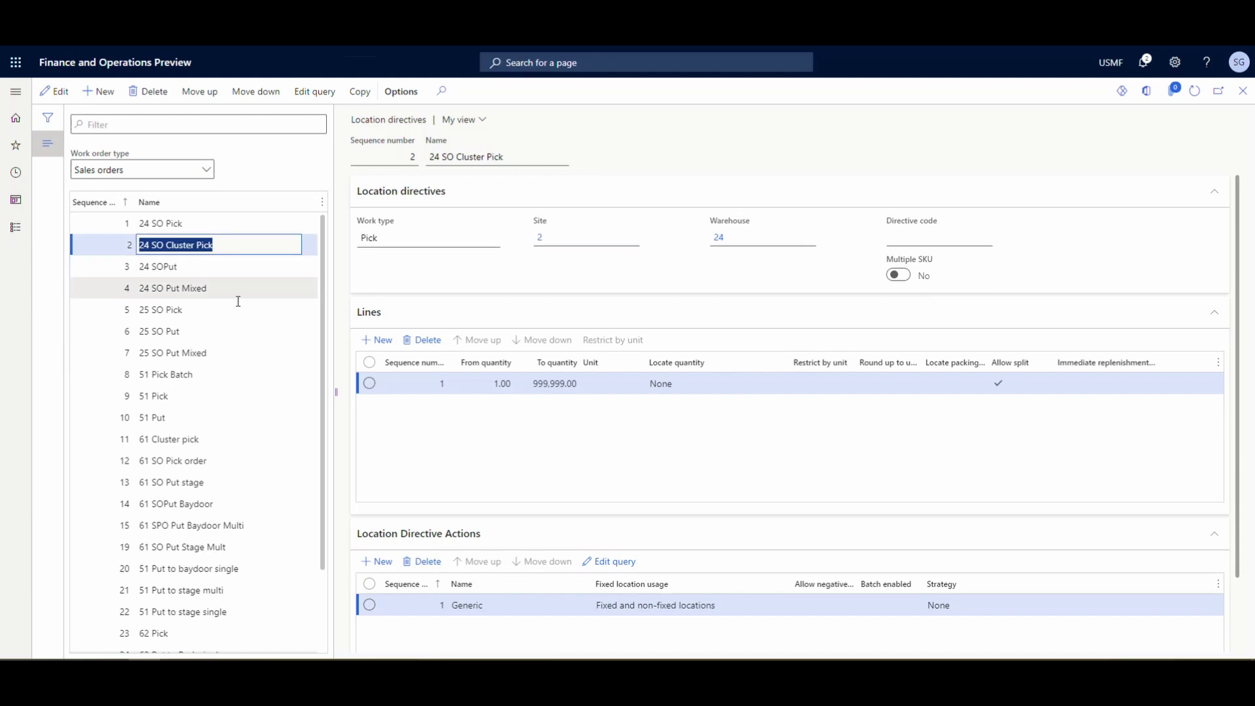
Examine the directive code of 24 SOPut and the location query of its Generic action.
left_click(215, 266)
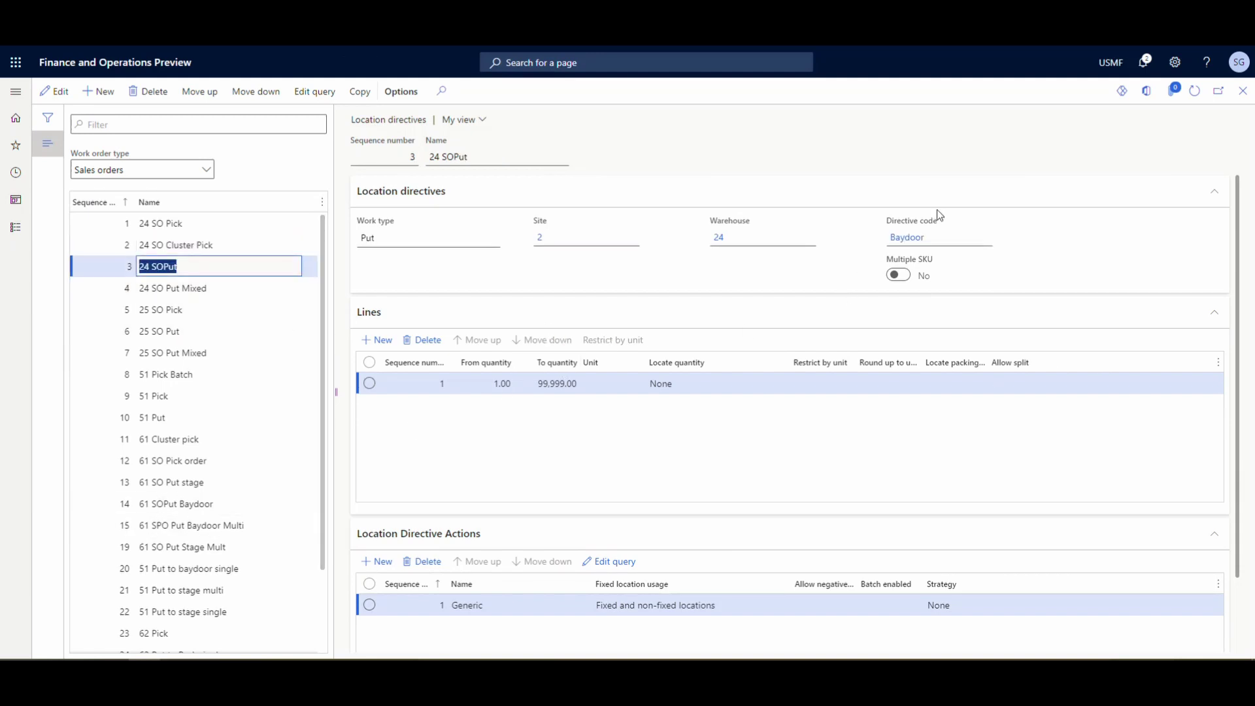
mouse_move(890, 271)
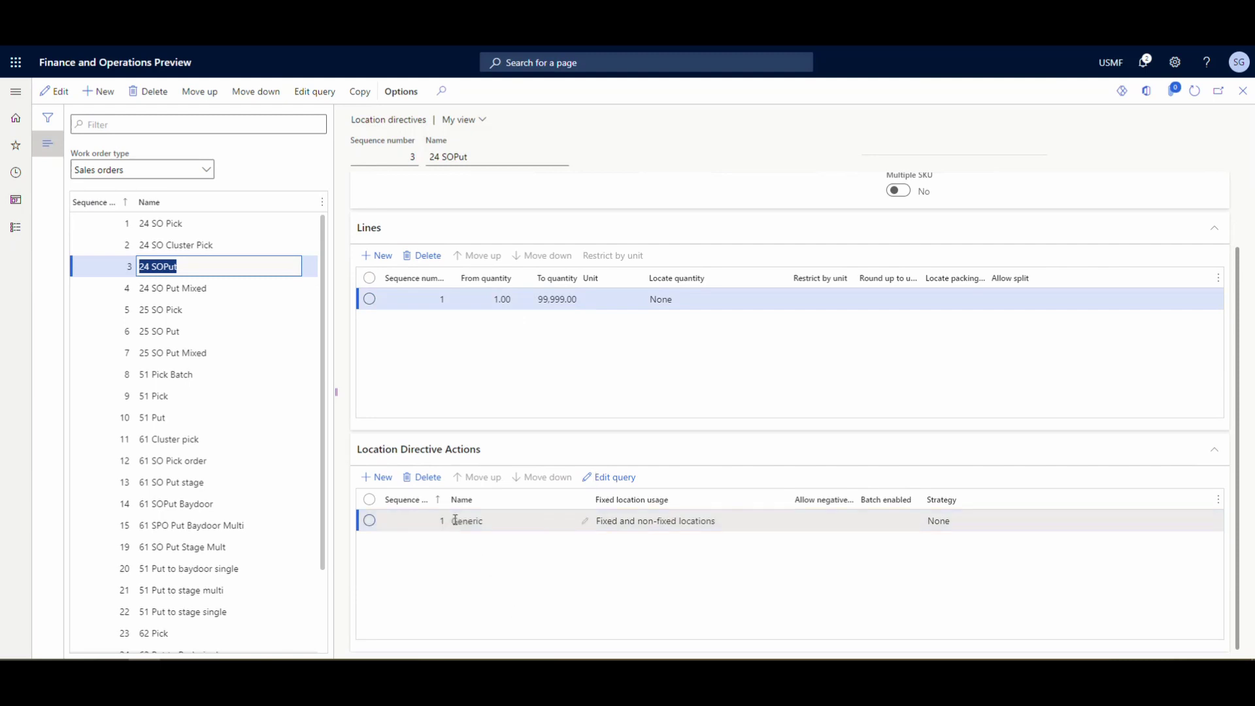
left_click(606, 477)
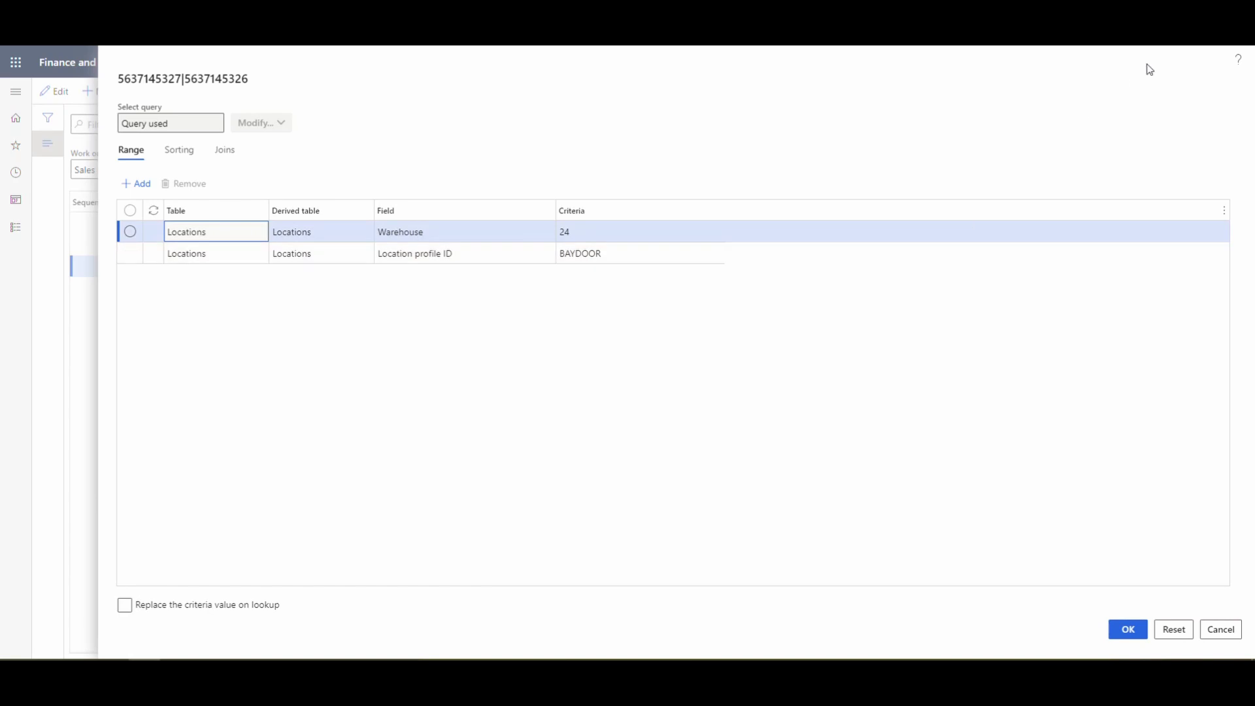
left_click(1219, 629)
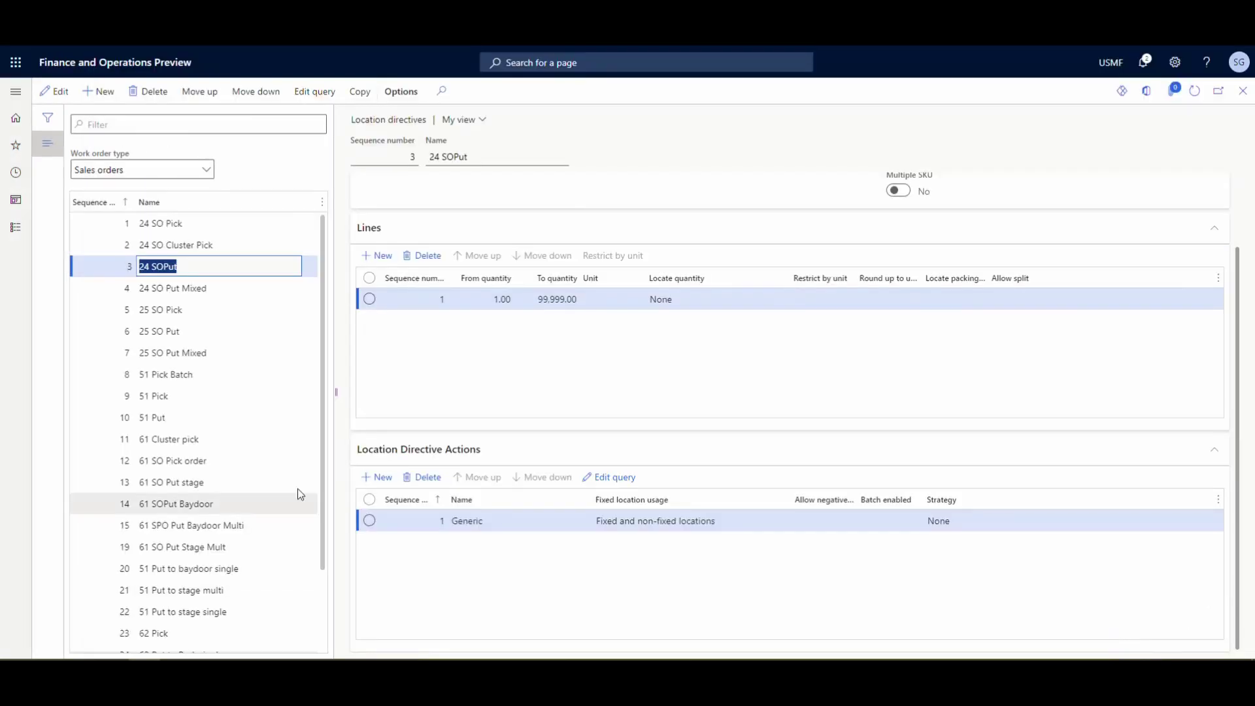
Examine the location query of the Generic action in the 24 SO Put Mixed directive.
left_click(242, 288)
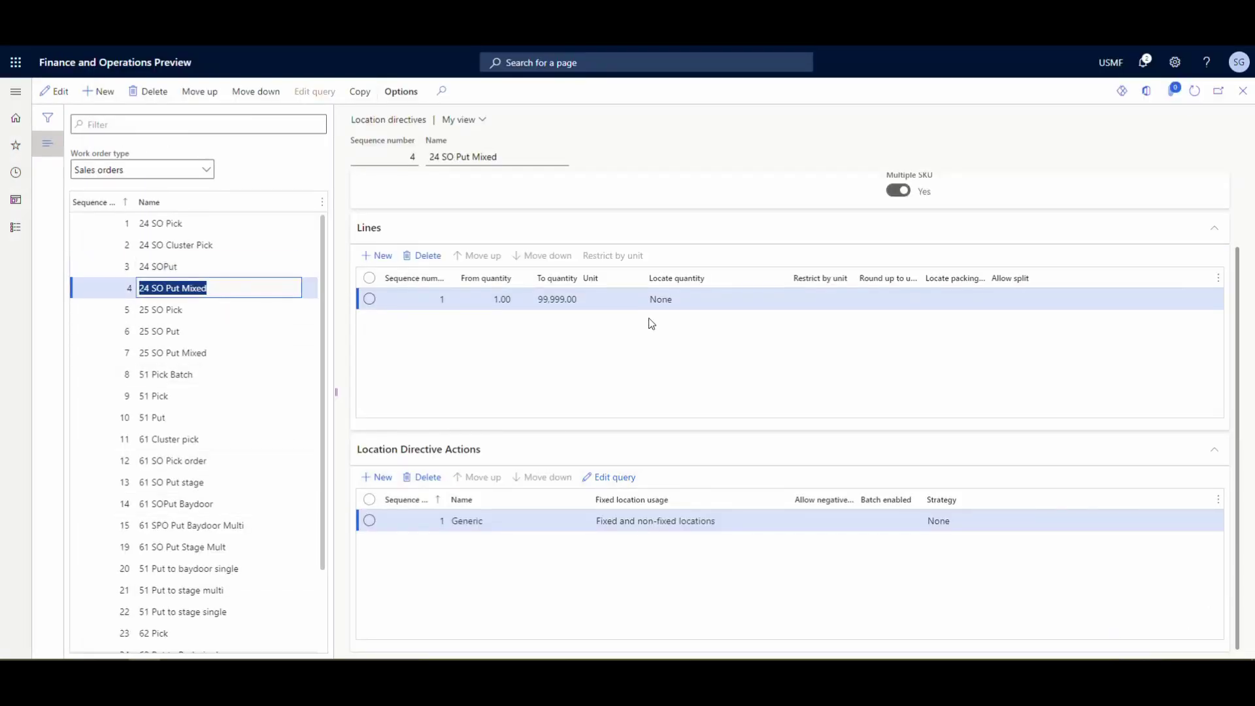
left_click(613, 483)
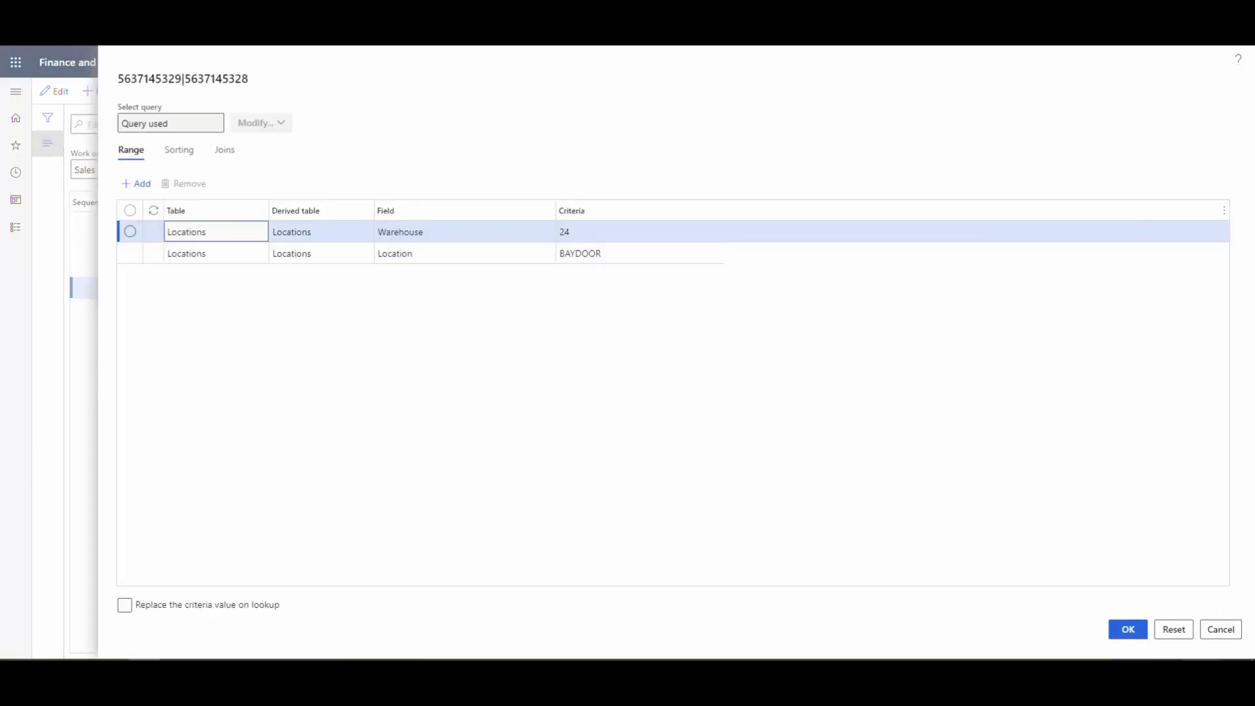
left_click(1220, 629)
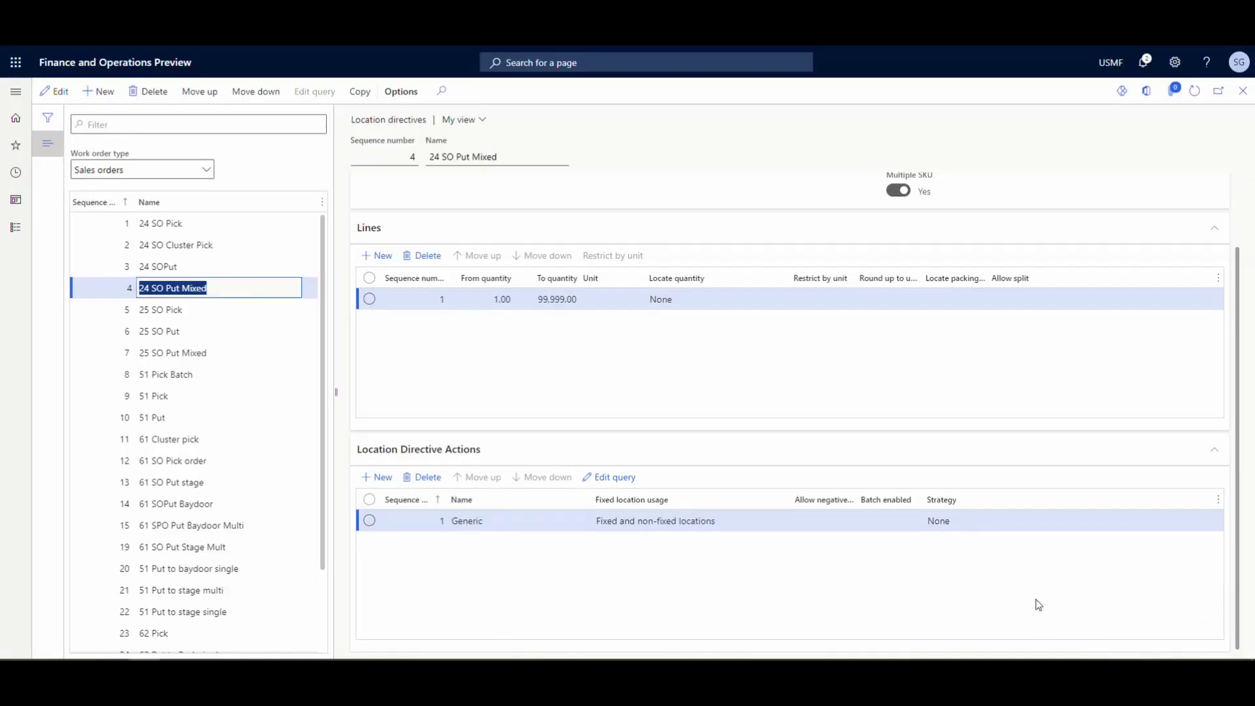
scroll(920, 211, "up", 2)
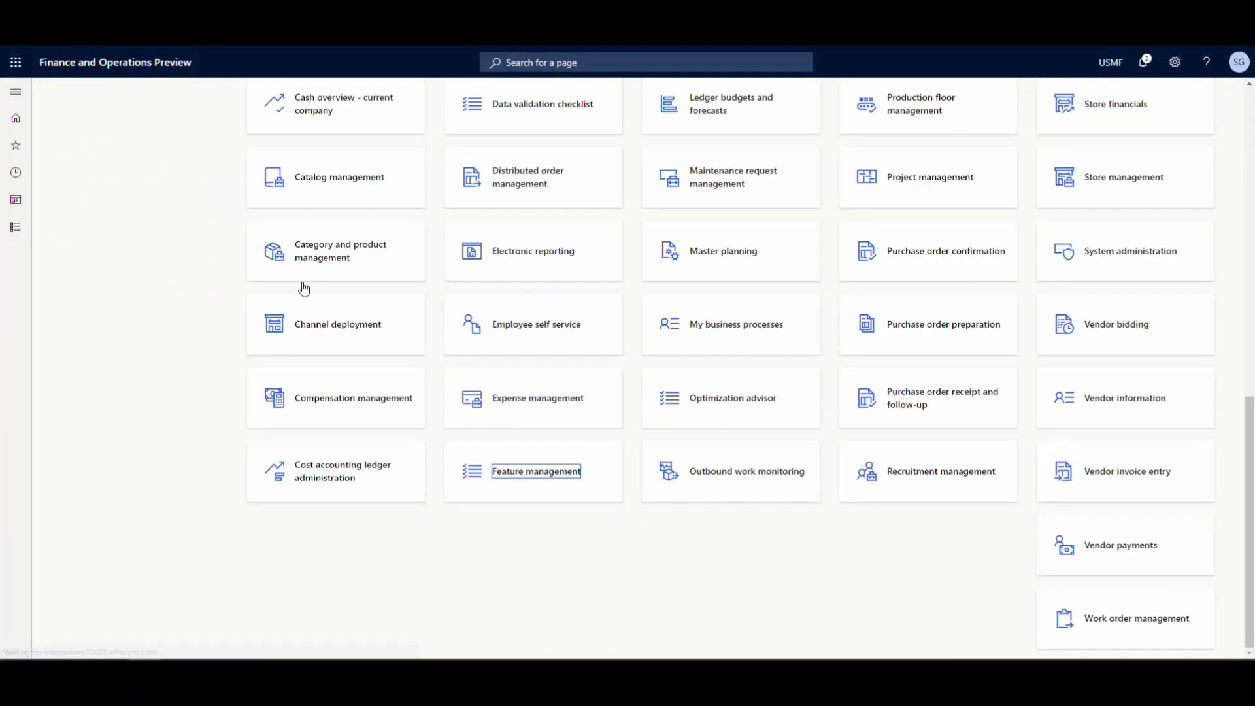
Open the mobile device menu items page from the warehouse management setup.
left_click(15, 91)
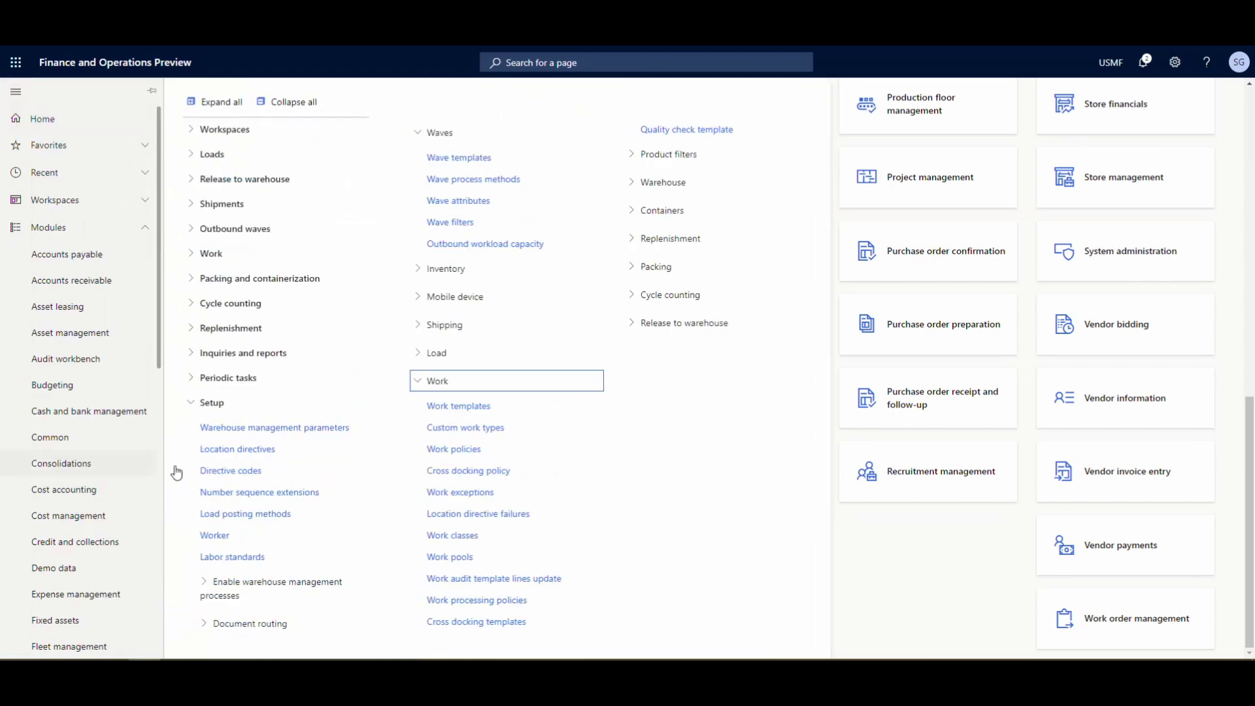
left_click(428, 380)
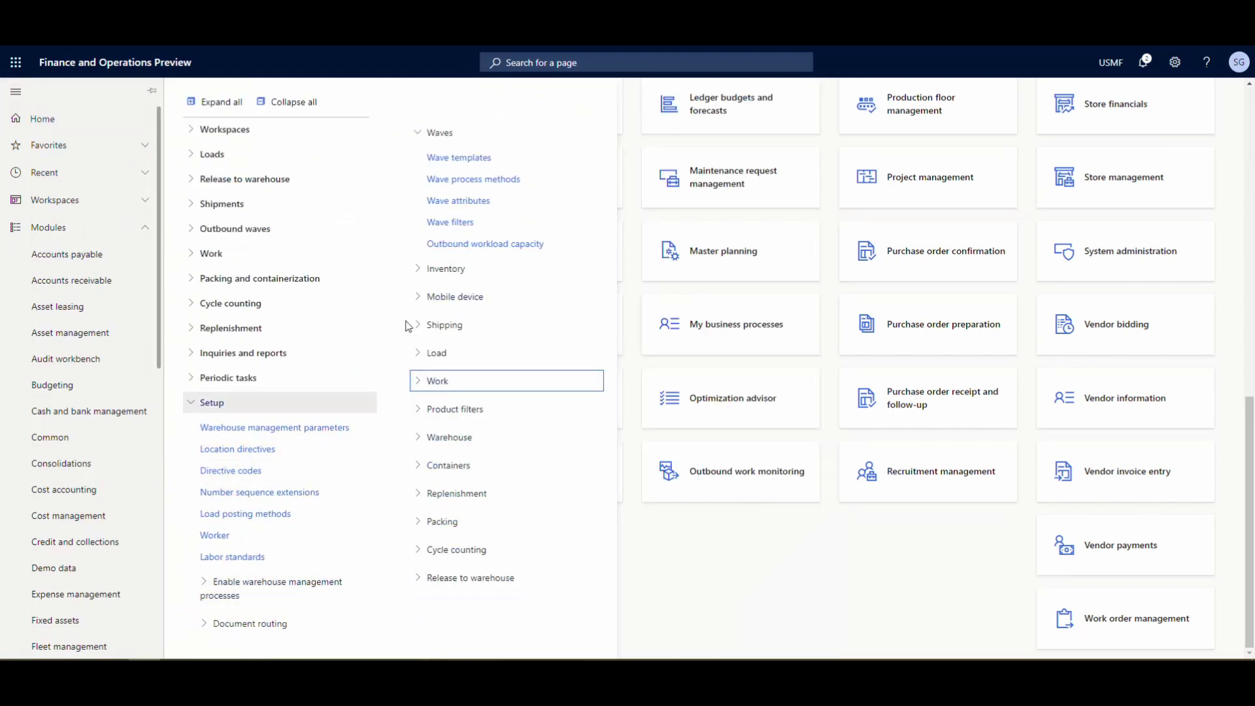
left_click(445, 296)
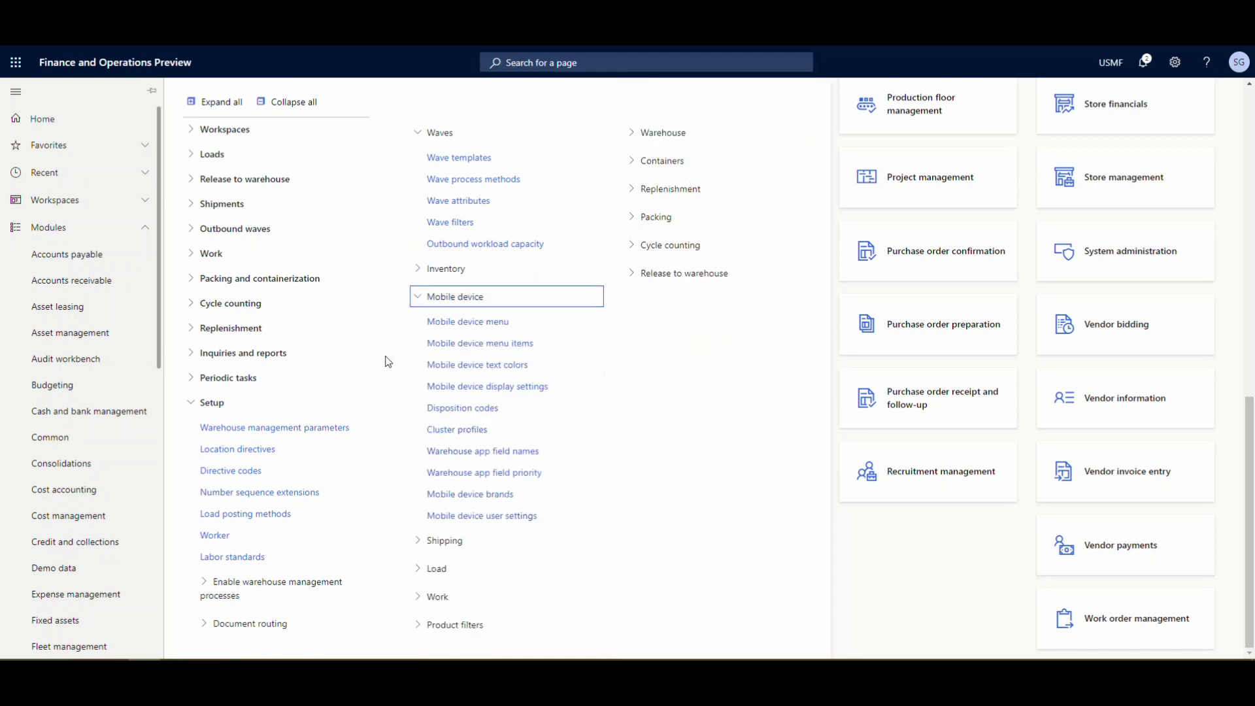
left_click(517, 344)
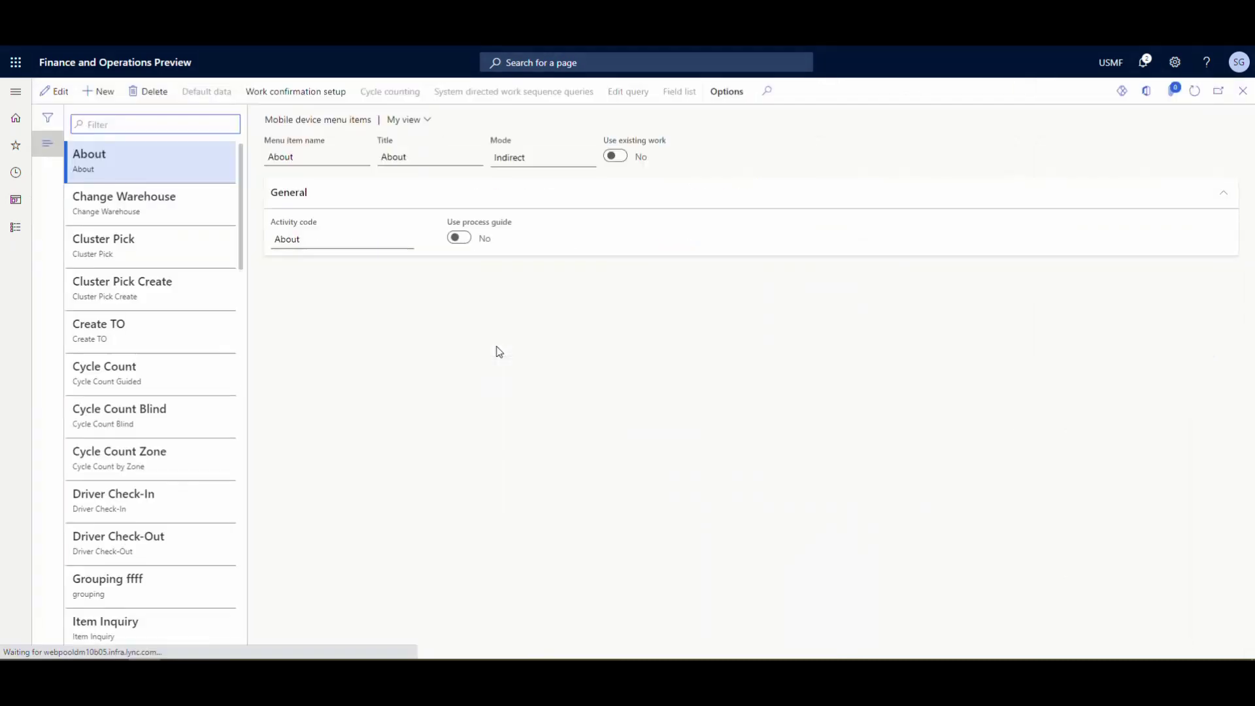
Compare the general settings and work classes of the Sales Picking and Sales Picking - System menu items.
scroll(171, 392, "down", 15)
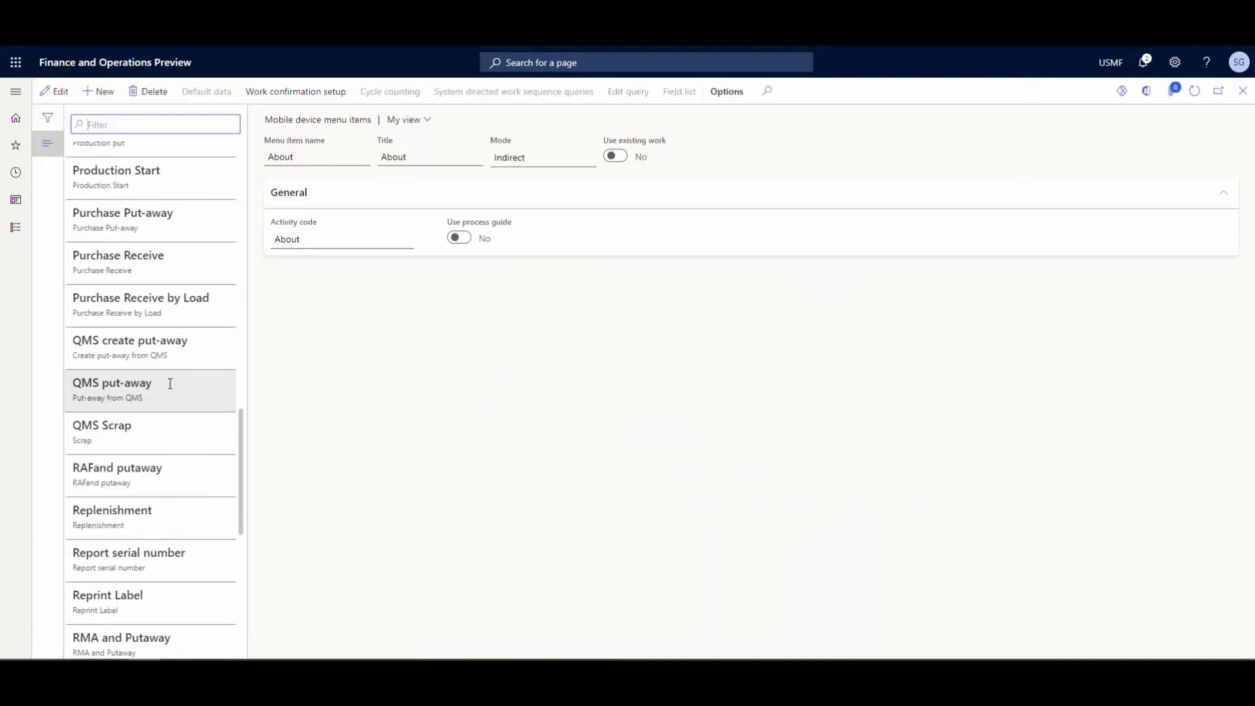
scroll(170, 386, "down", 10)
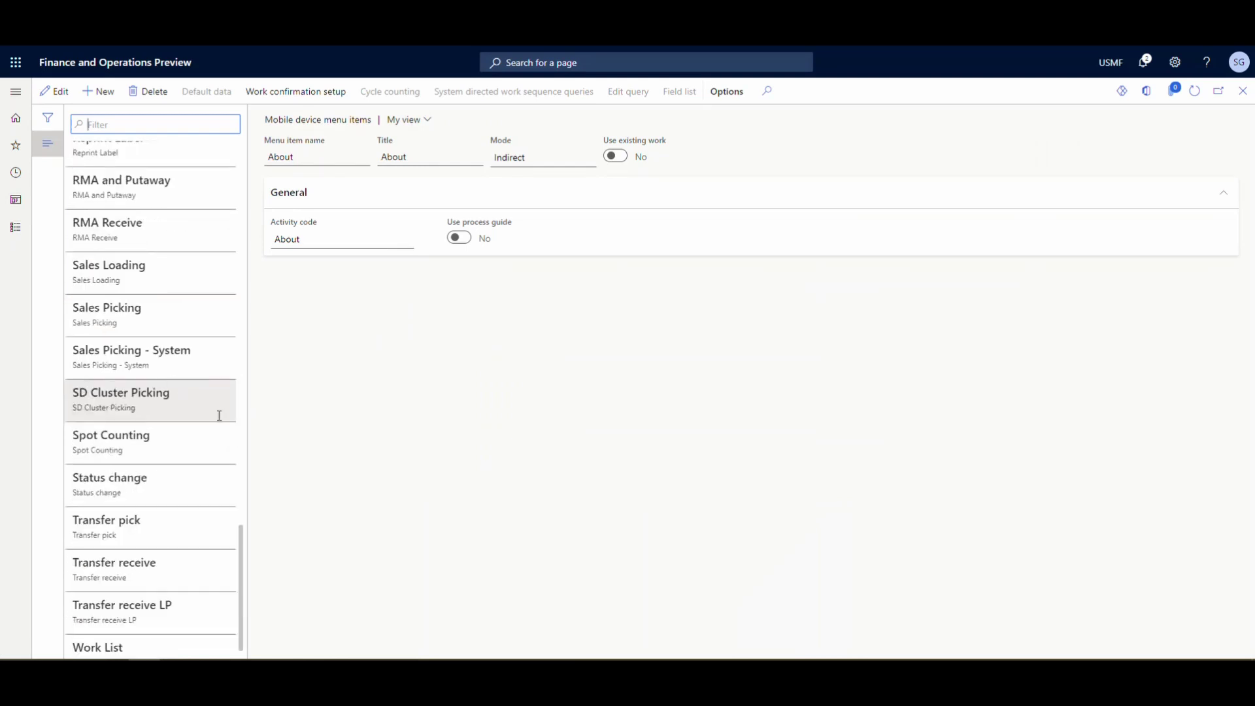
left_click(209, 309)
left_click(215, 346)
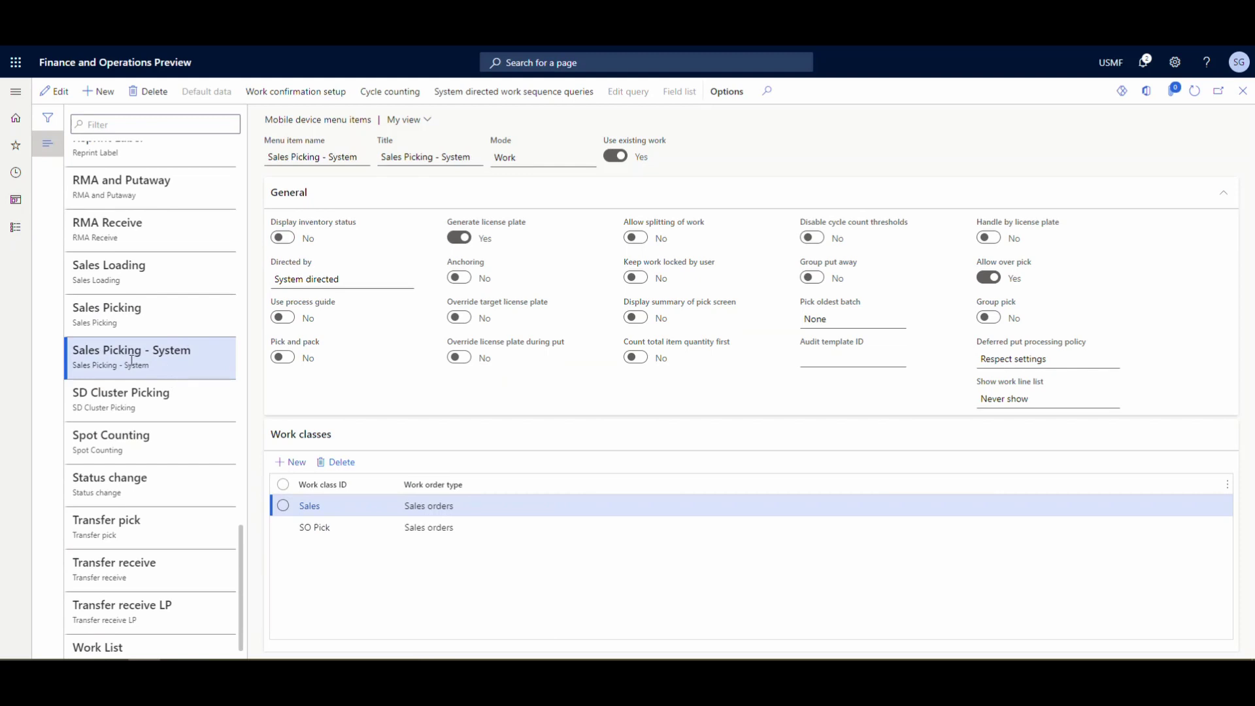
left_click(181, 325)
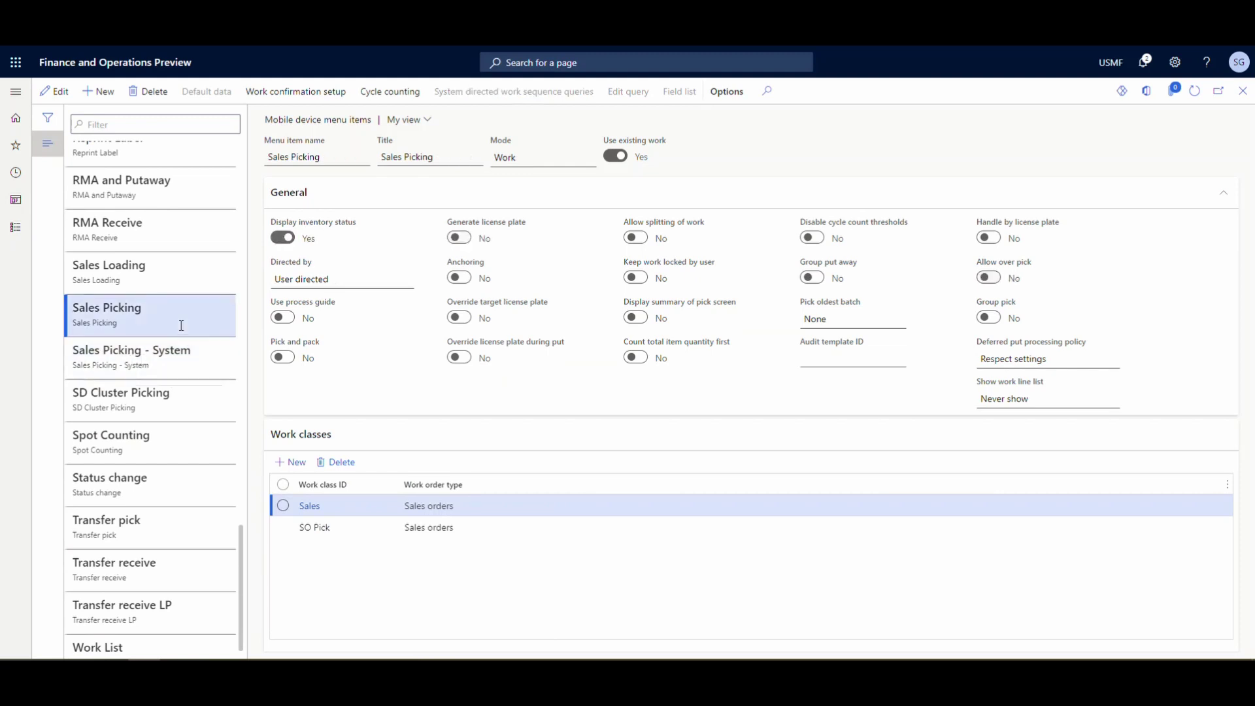
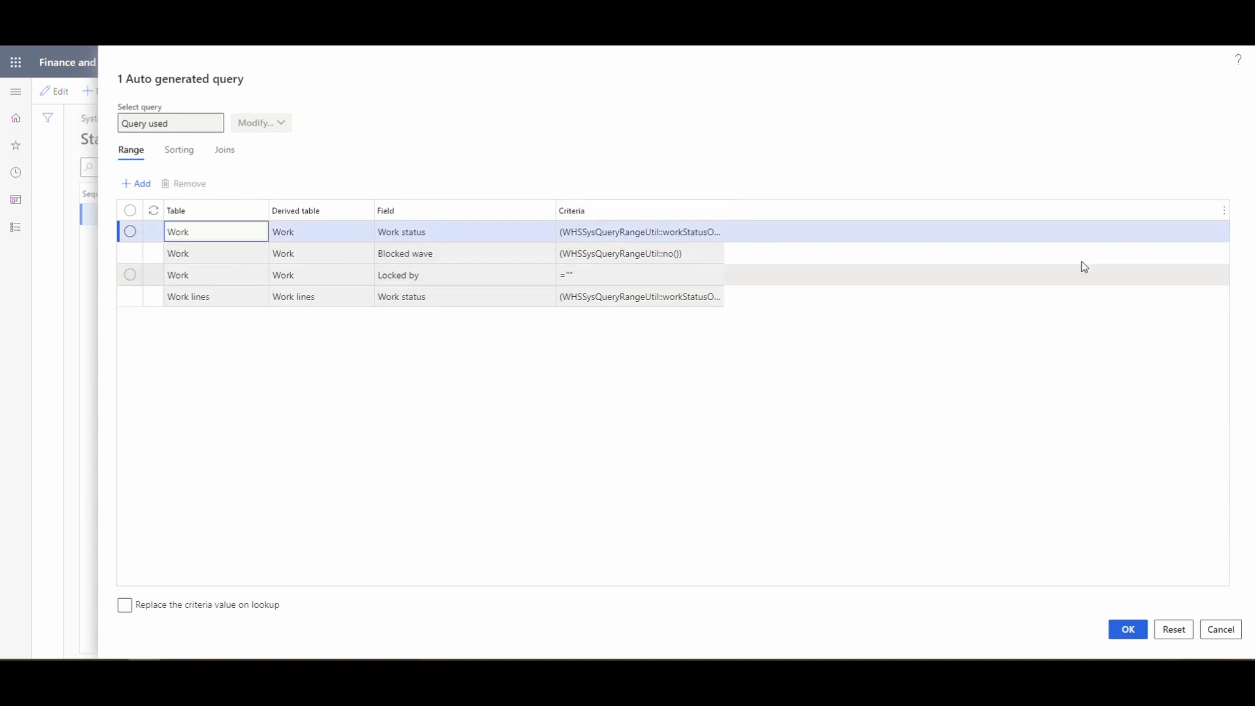
Close the auto-generated work sequence query without changes and return to the Sales Picking - System menu item.
left_click(1212, 631)
left_click(1243, 91)
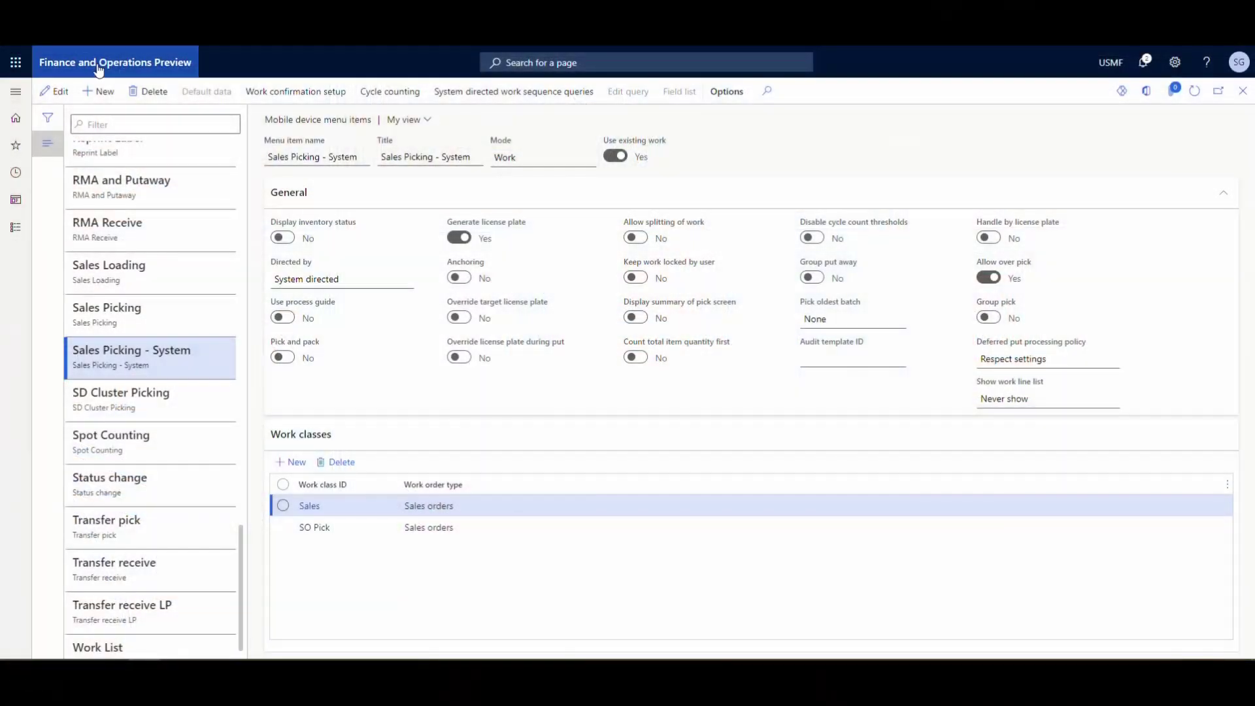
Leave the mobile device menu items and open the all sales orders list.
left_click(98, 62)
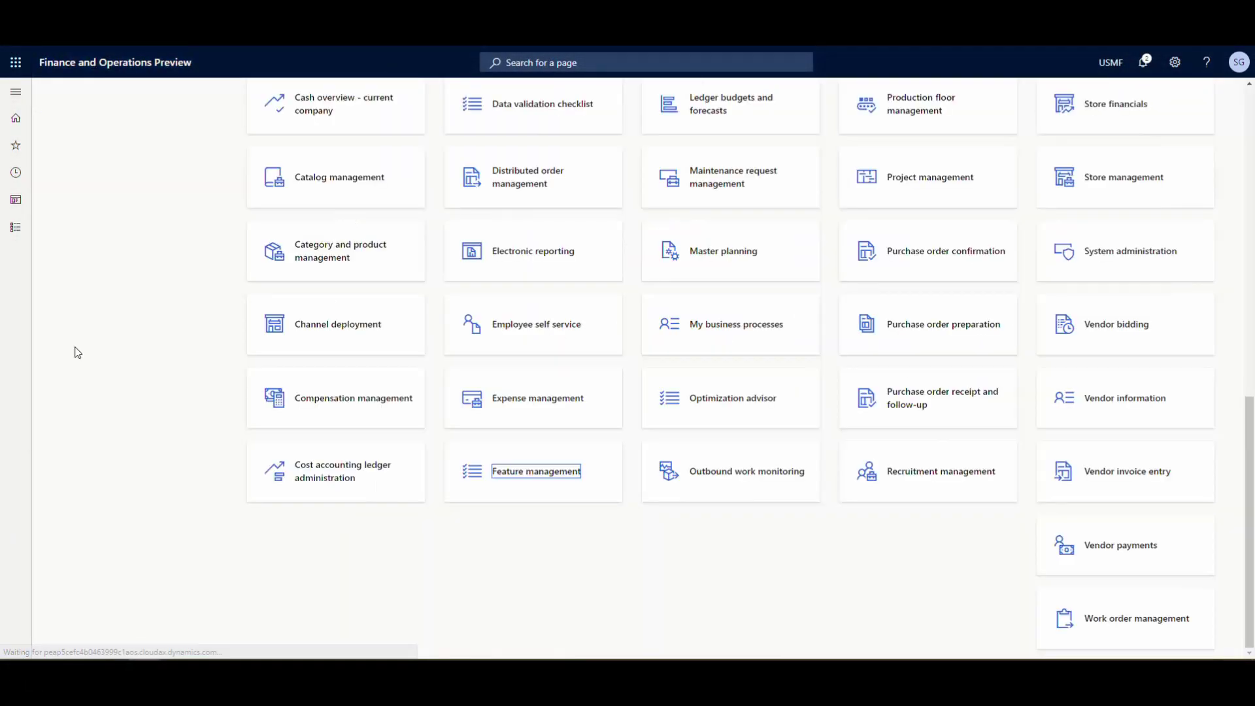
left_click(16, 92)
scroll(100, 224, "down", 4)
scroll(99, 223, "down", 5)
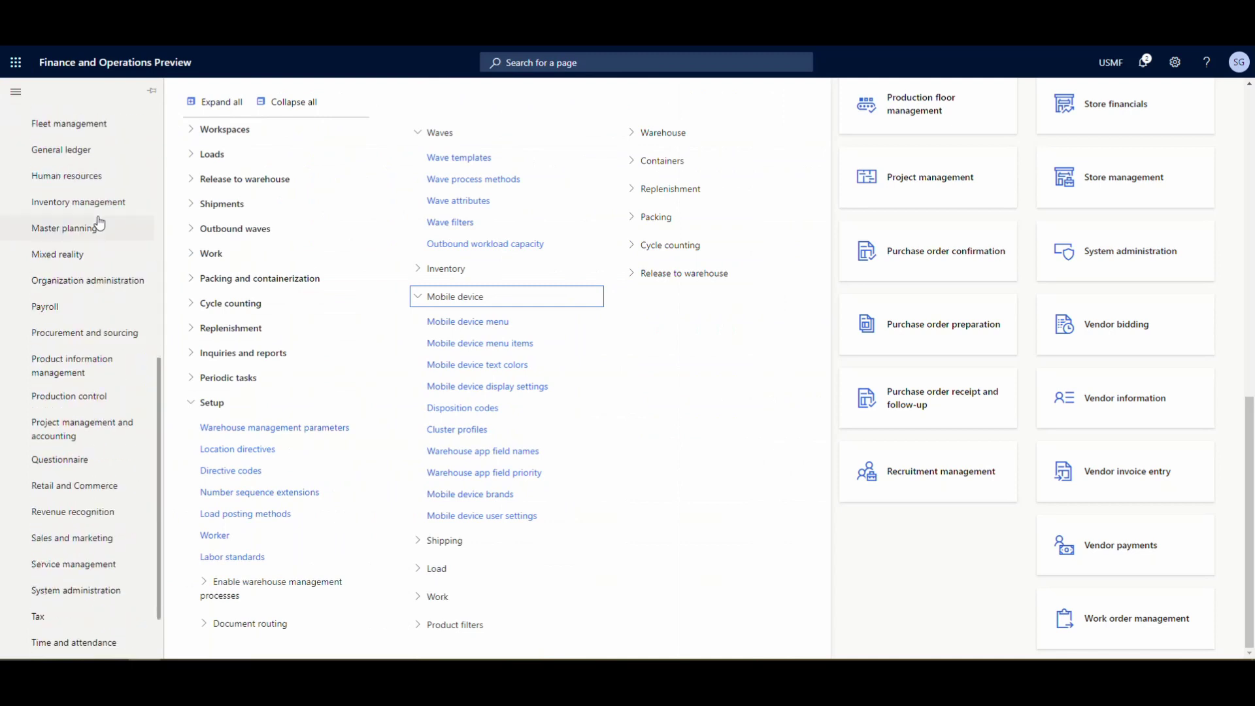
left_click(79, 465)
left_click(229, 335)
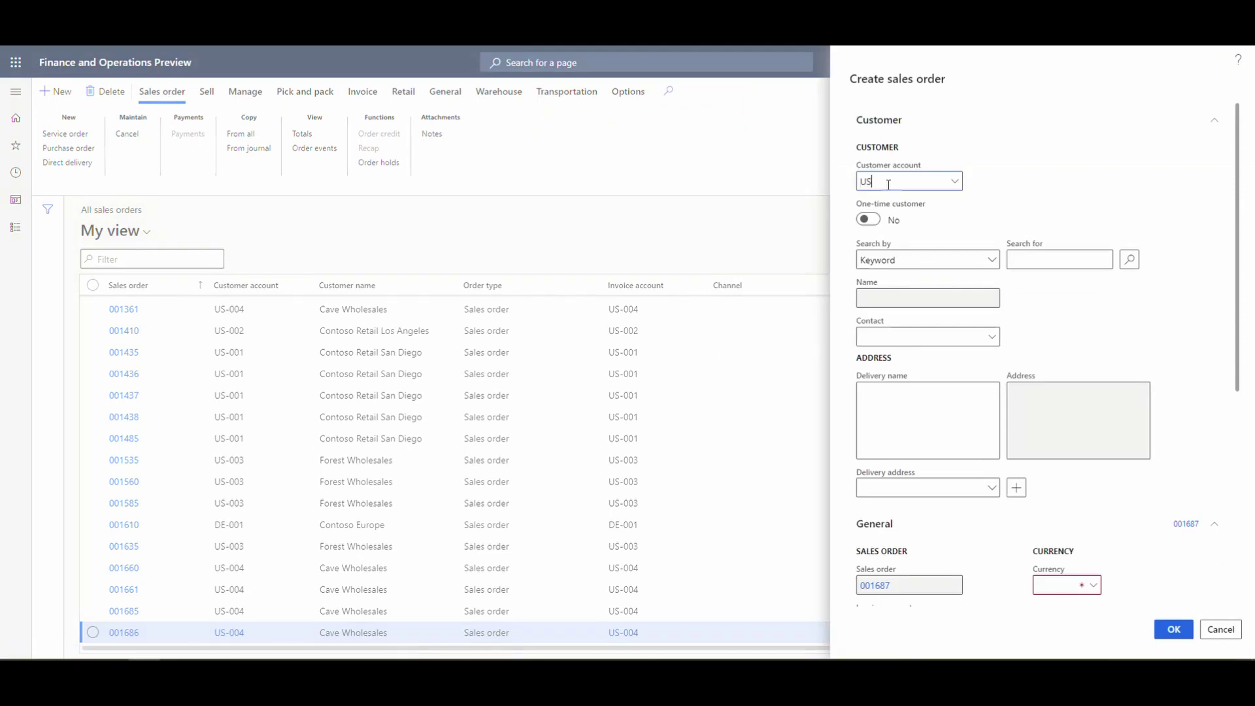
Create a sales order for the Cave Wholesales customer account with warehouse 24.
key("Tab")
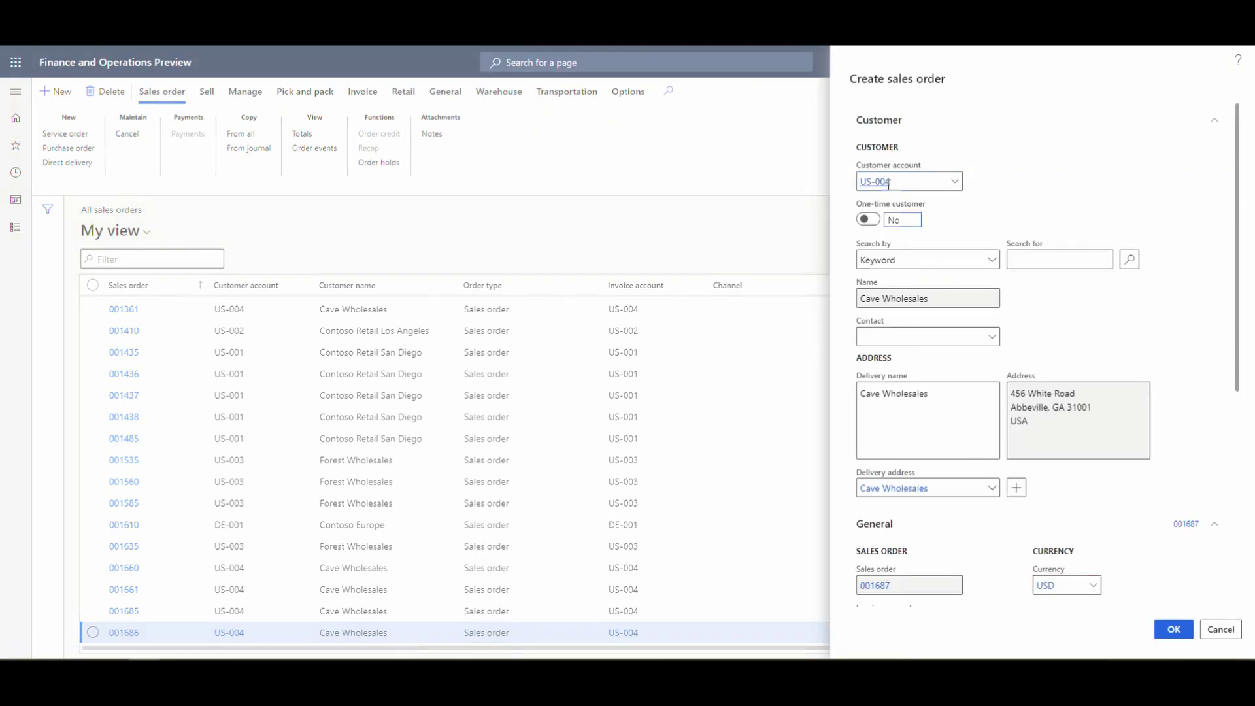
scroll(1066, 384, "down", 5)
type("24")
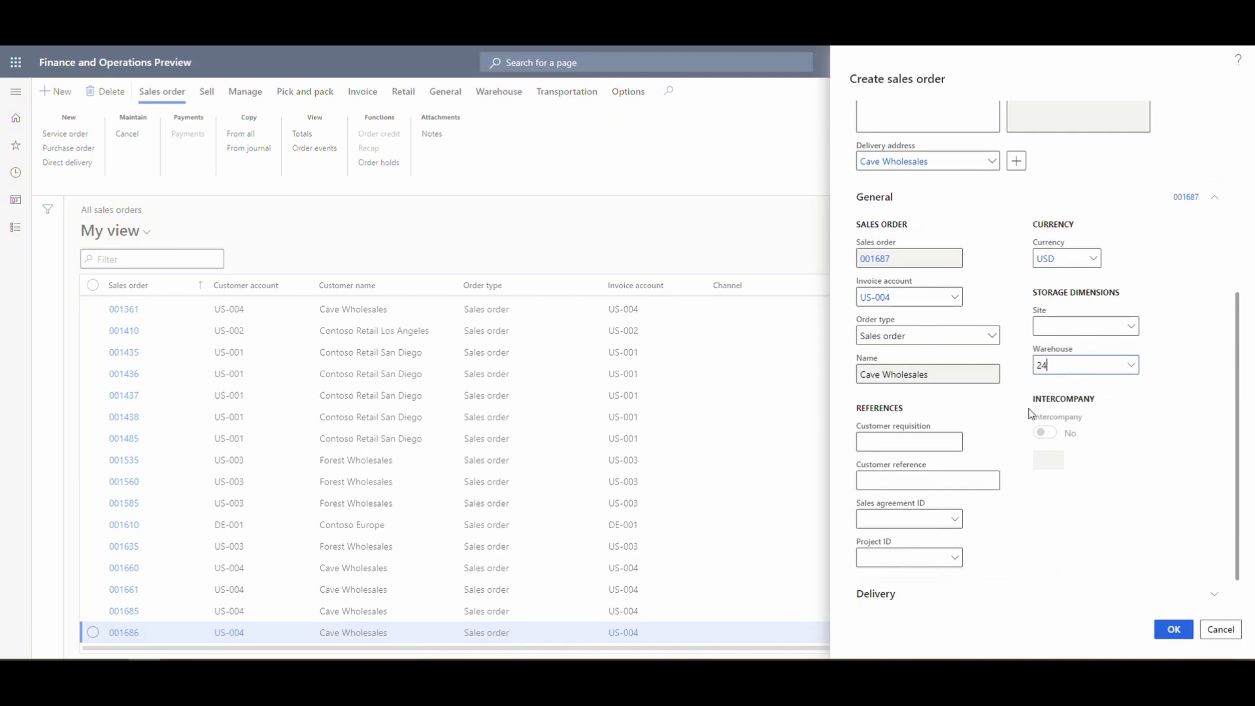
scroll(980, 455, "down", 1)
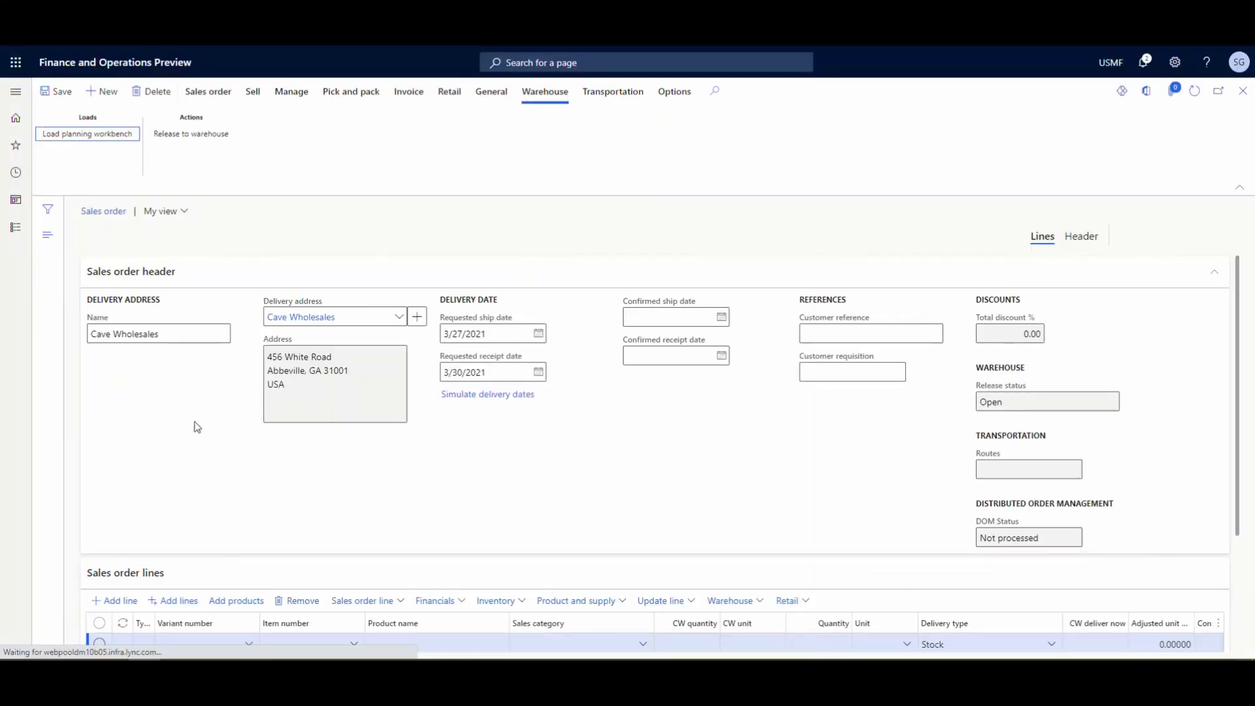
Enter item A0001 on the first sales order line with a quantity of 5 pcs.
left_click(292, 483)
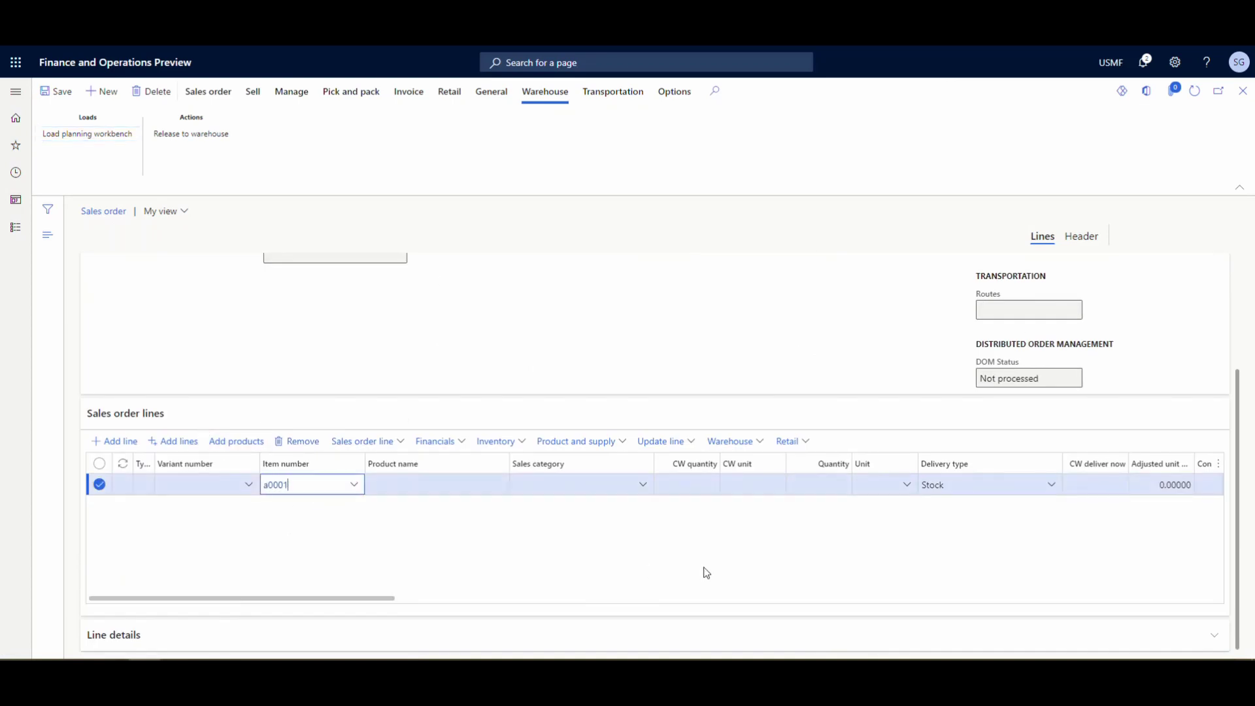
key("Tab")
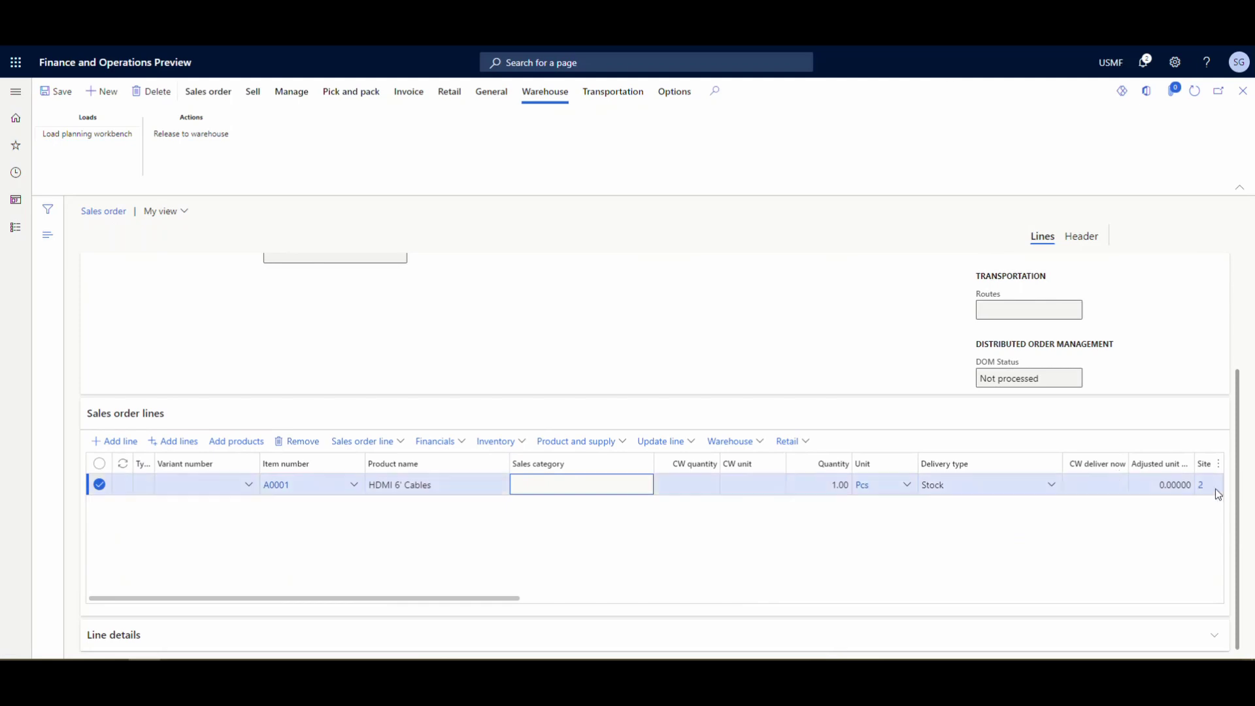
left_click(834, 483)
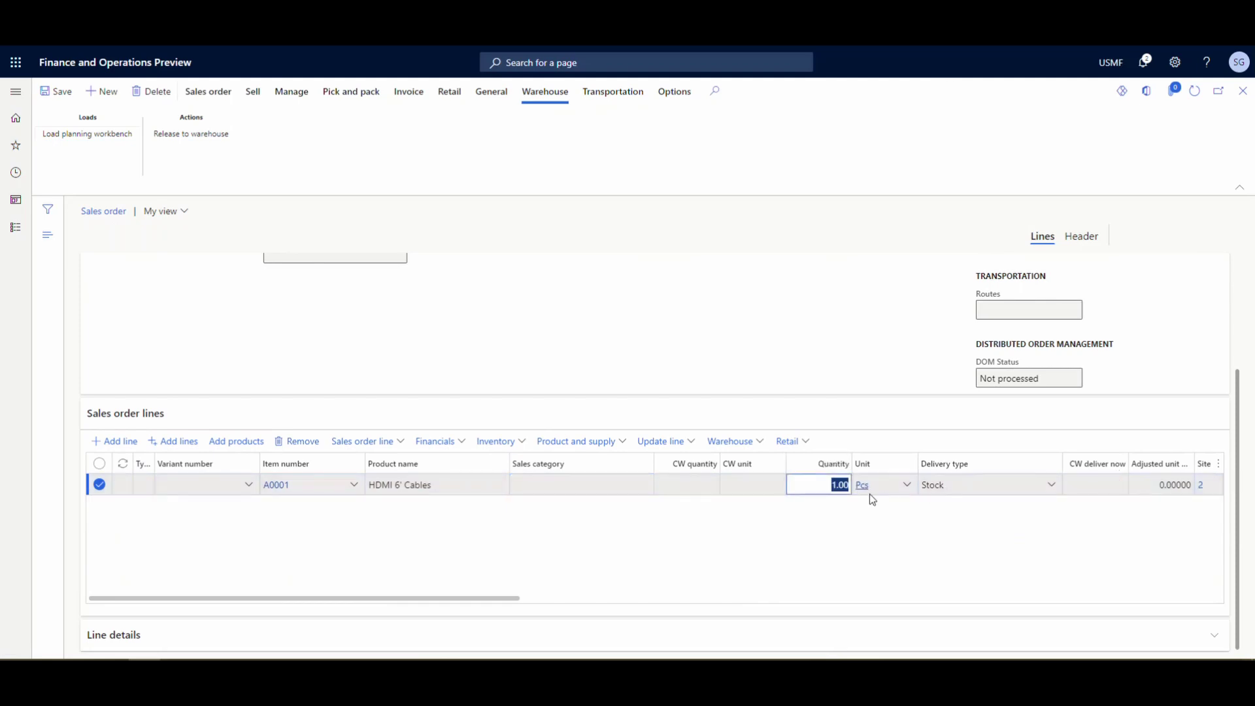
type("5")
key("Tab")
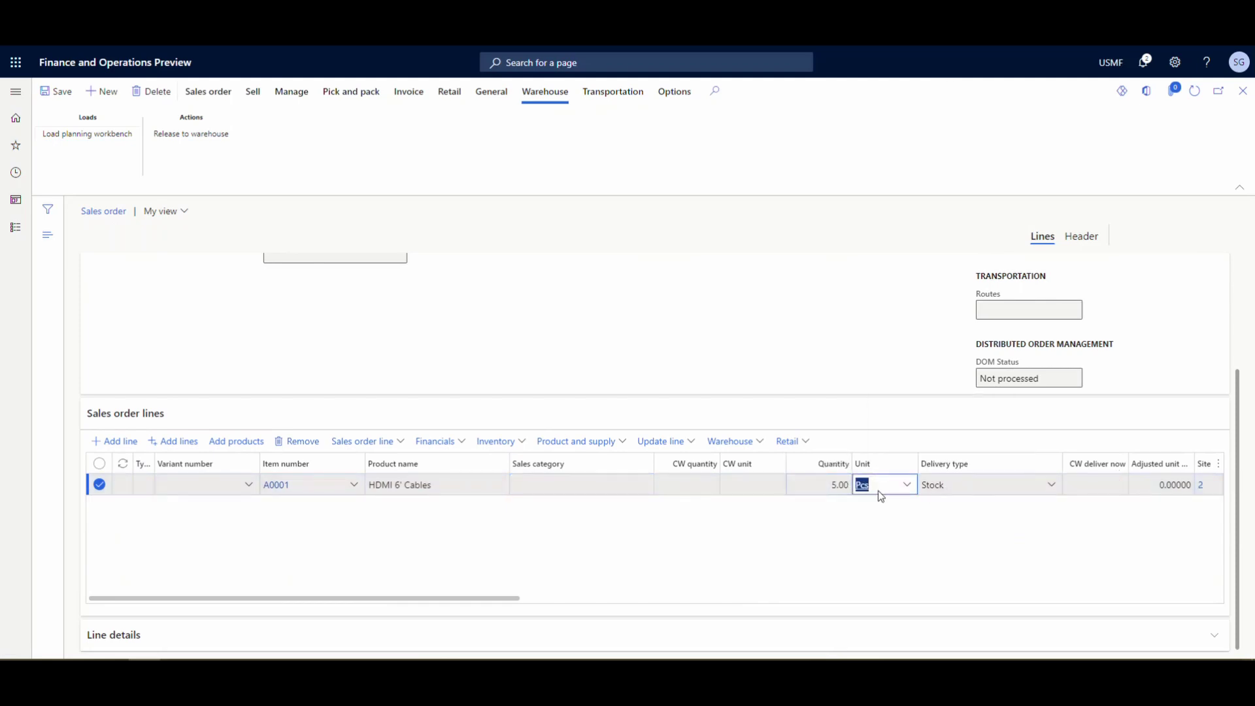
Add a second sales order line for item A0002 with a quantity of 100 pcs.
left_click(113, 441)
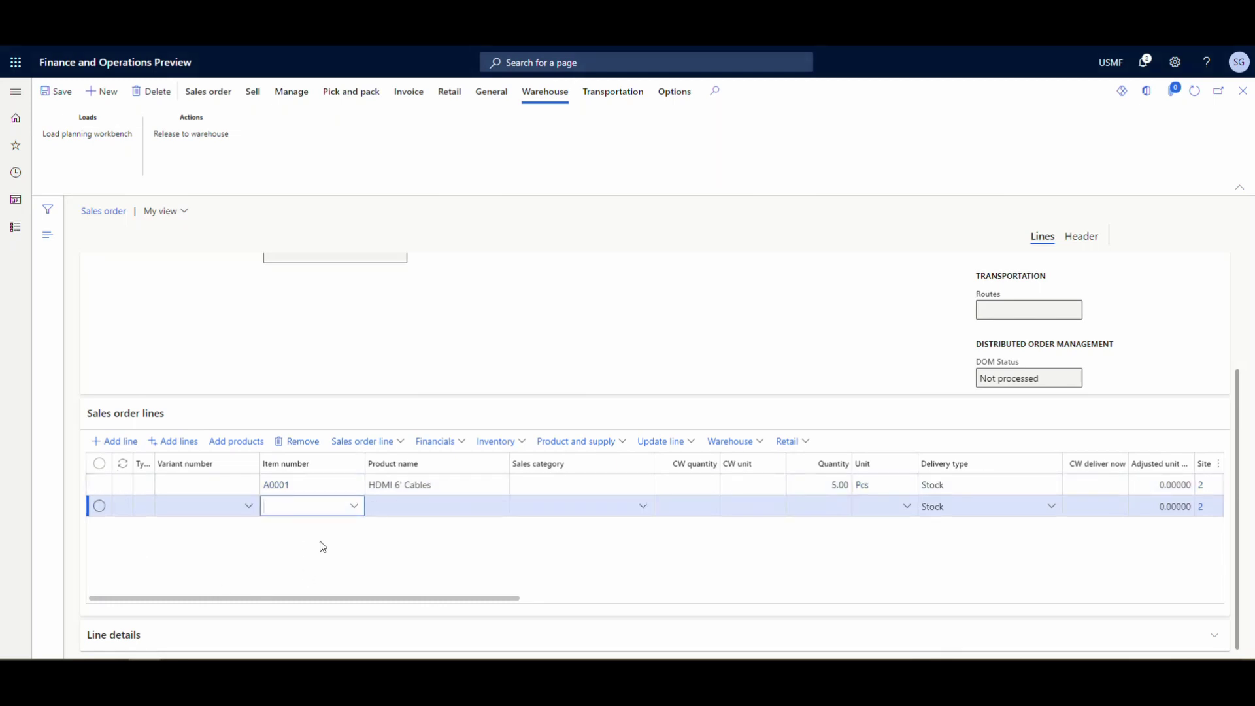
key("Tab")
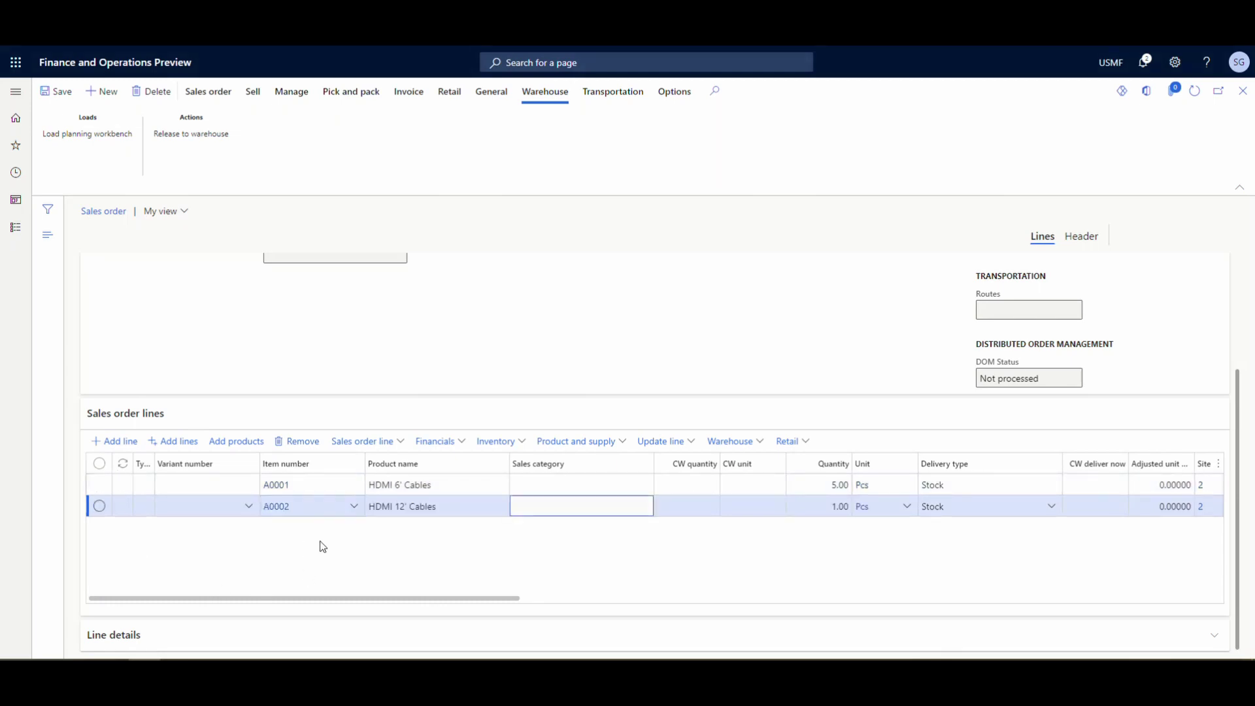
key("Tab")
key("Tab")
key("Tab")
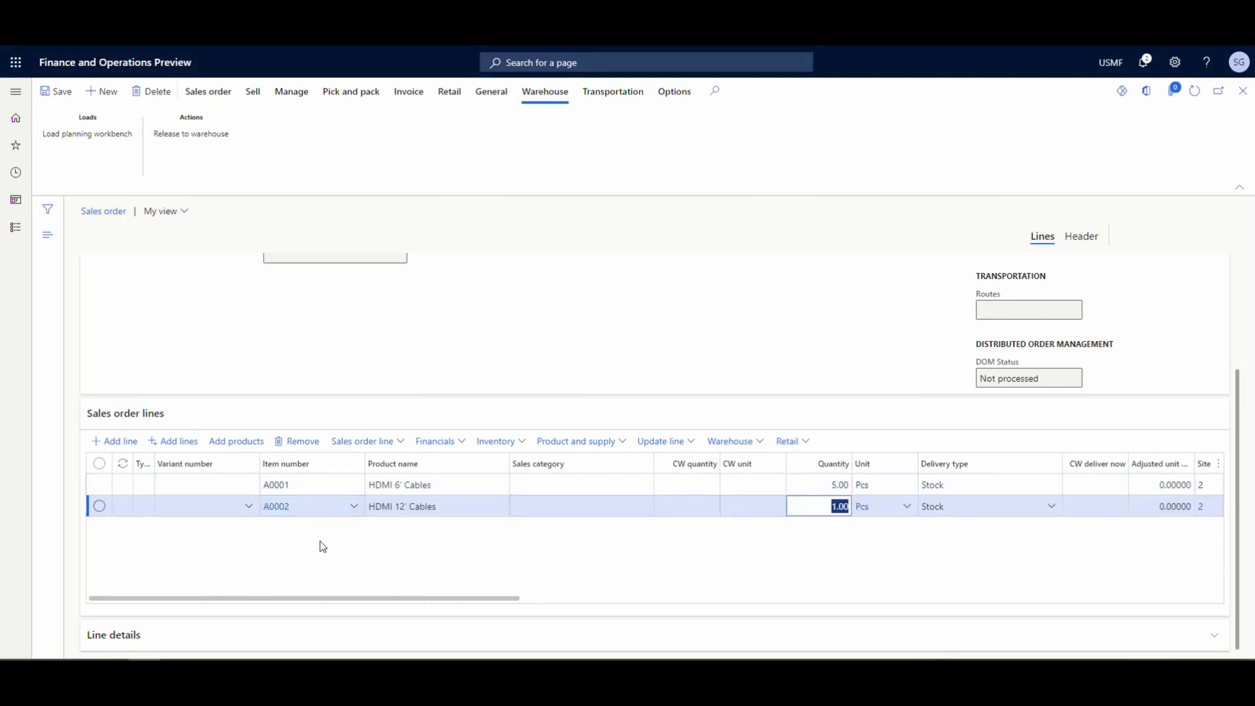
key("Tab")
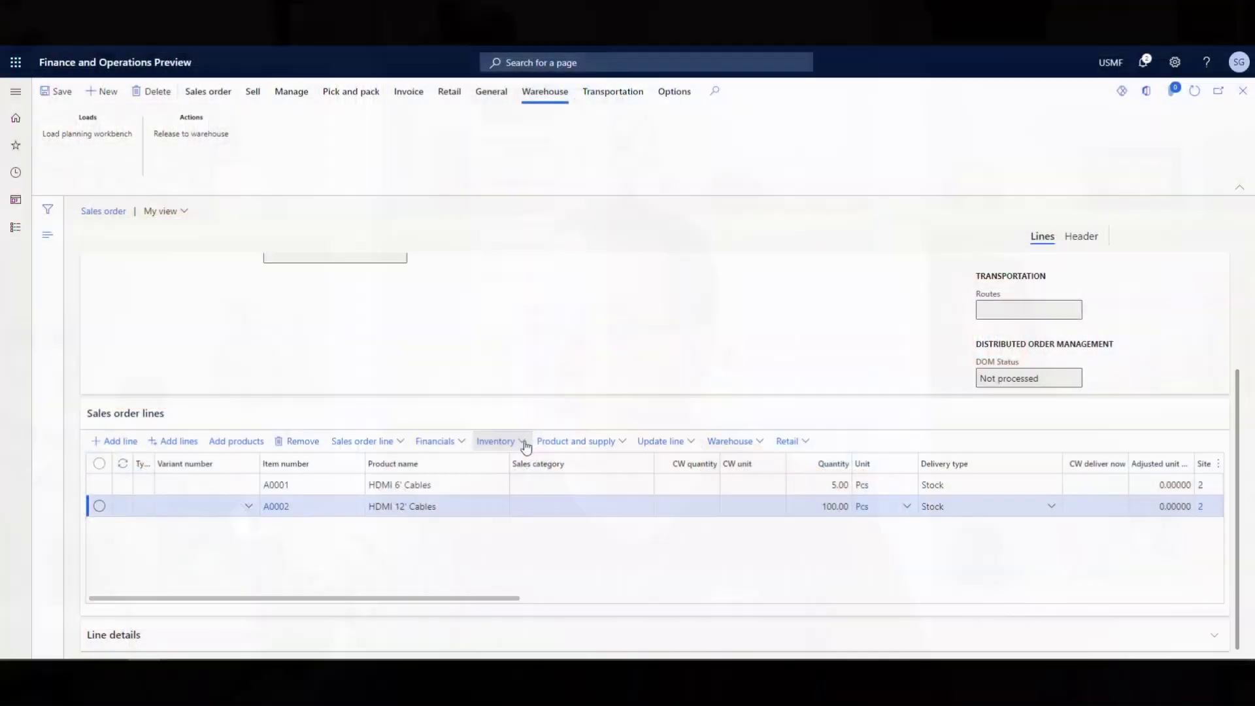
Reserve the full lot of 100 for the A0002 line and return to the sales order.
left_click(524, 443)
left_click(498, 83)
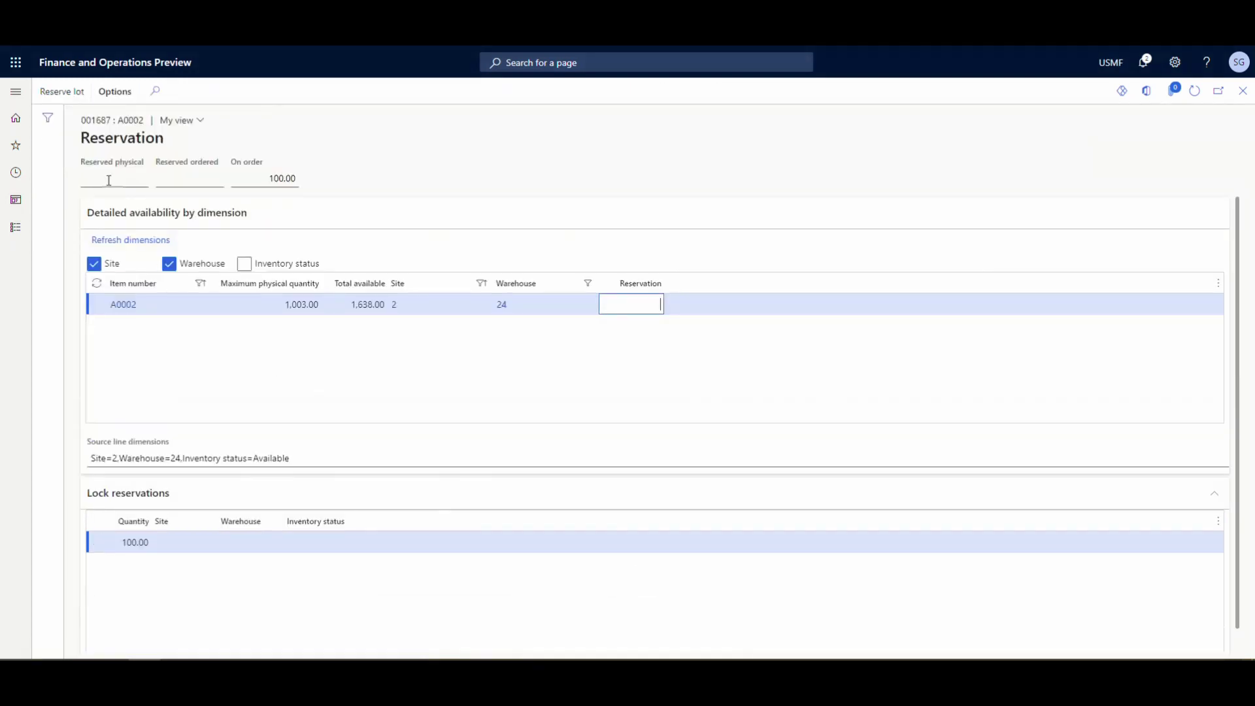
left_click(56, 92)
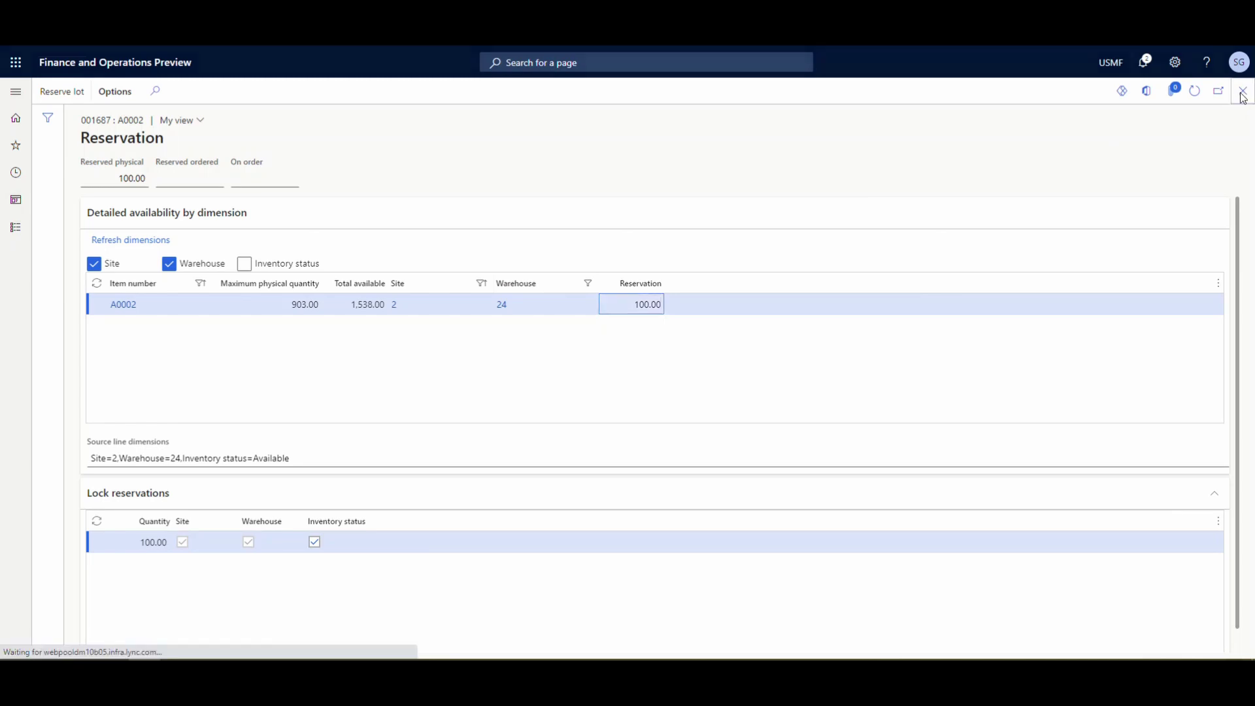
left_click(1243, 91)
Check the inventory reservation of 5 for the A0001 line and return to the sales order.
left_click(449, 490)
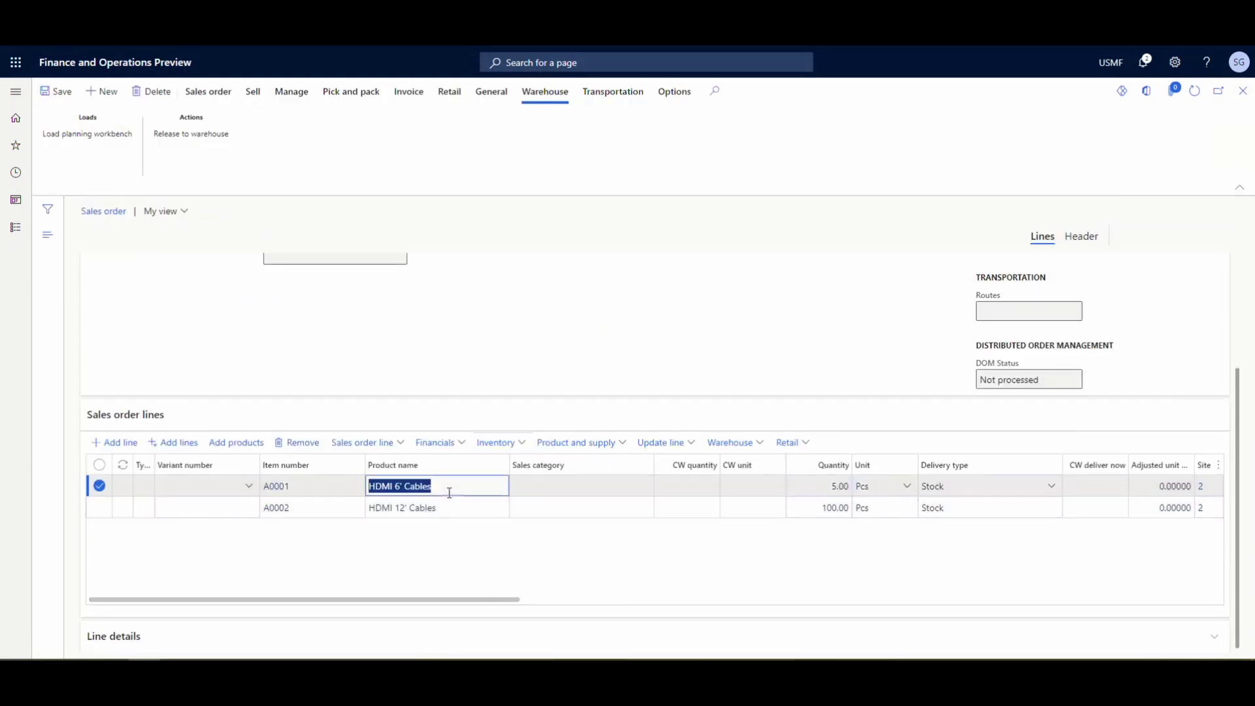
left_click(518, 442)
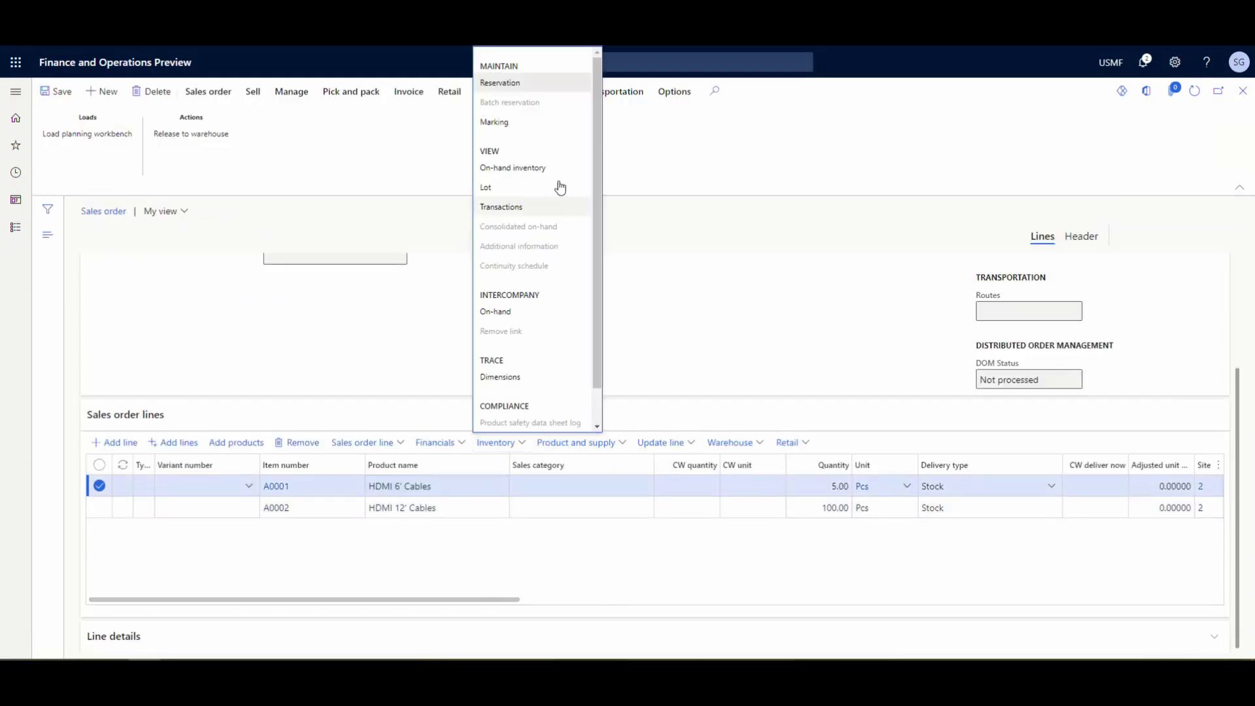
left_click(526, 92)
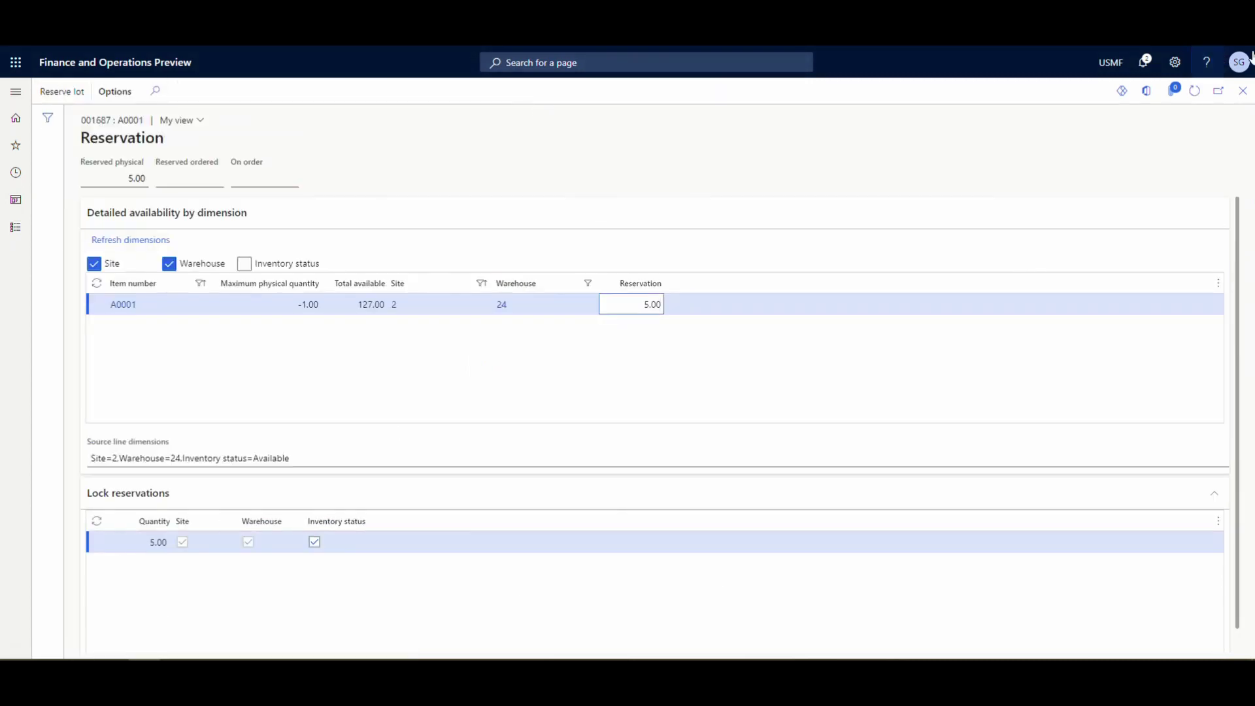
left_click(1243, 92)
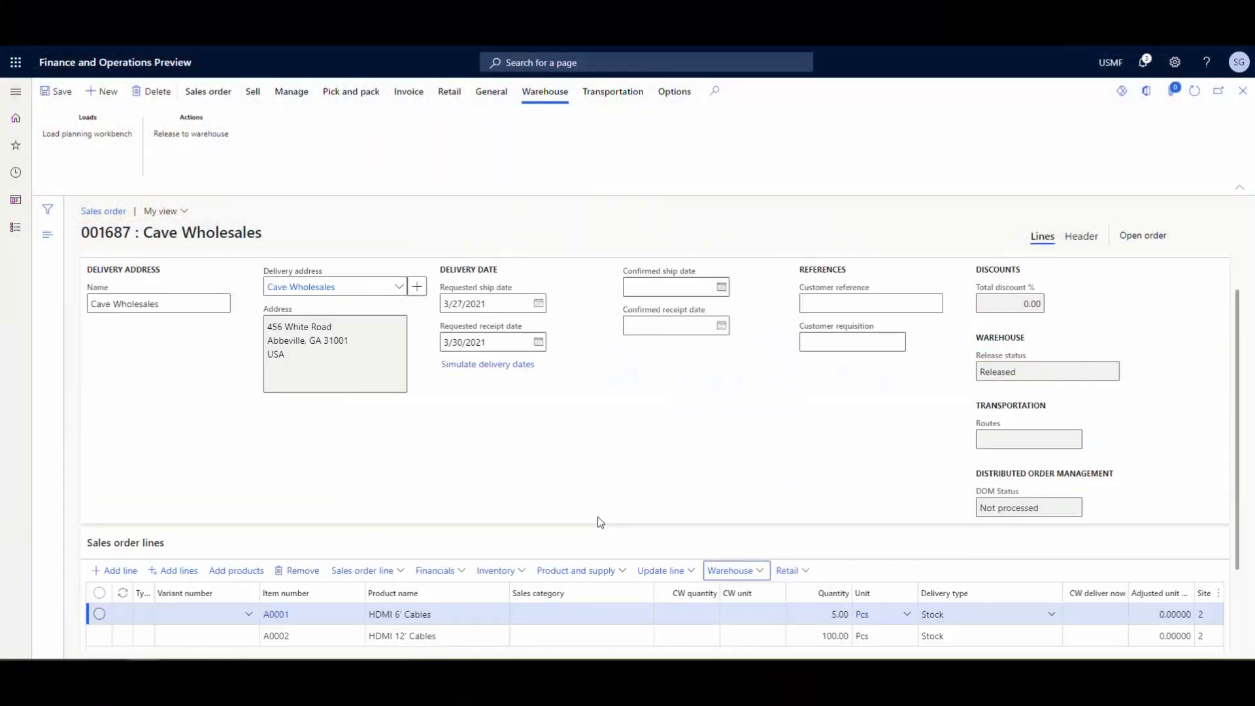
Open the work details of the A0001 line and review the pick and put locations.
scroll(597, 516, "down", 2)
left_click(766, 442)
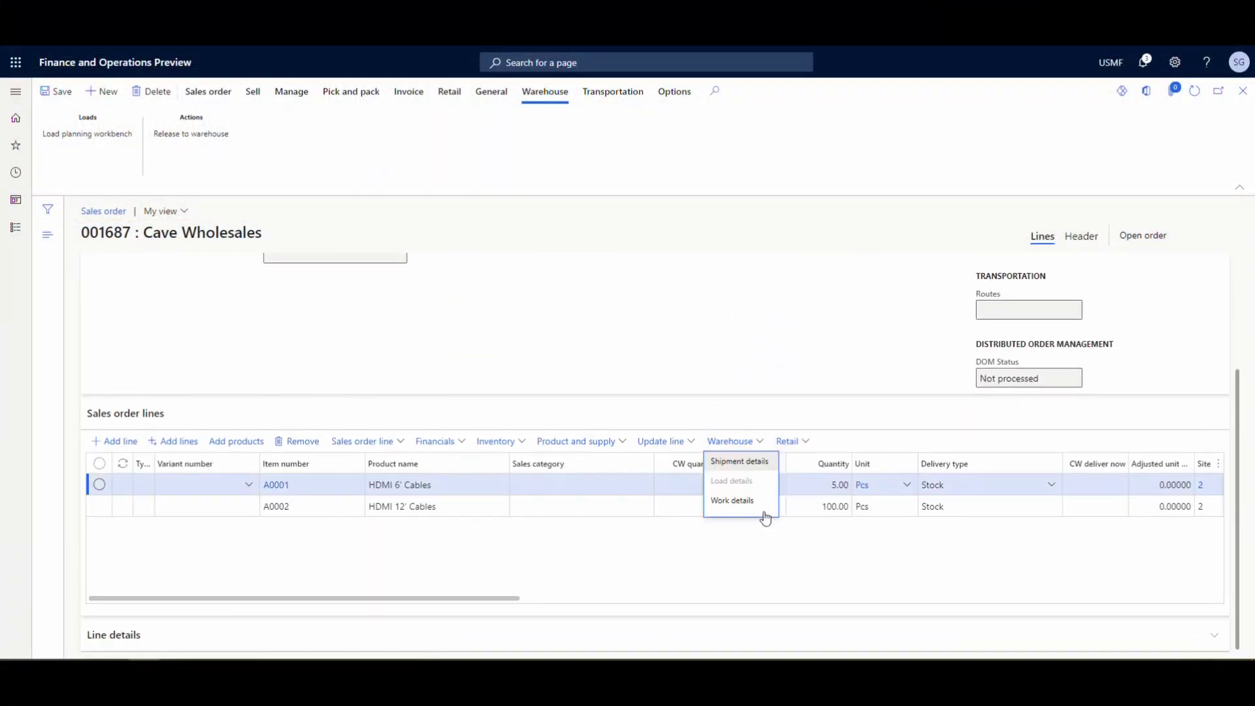
left_click(744, 501)
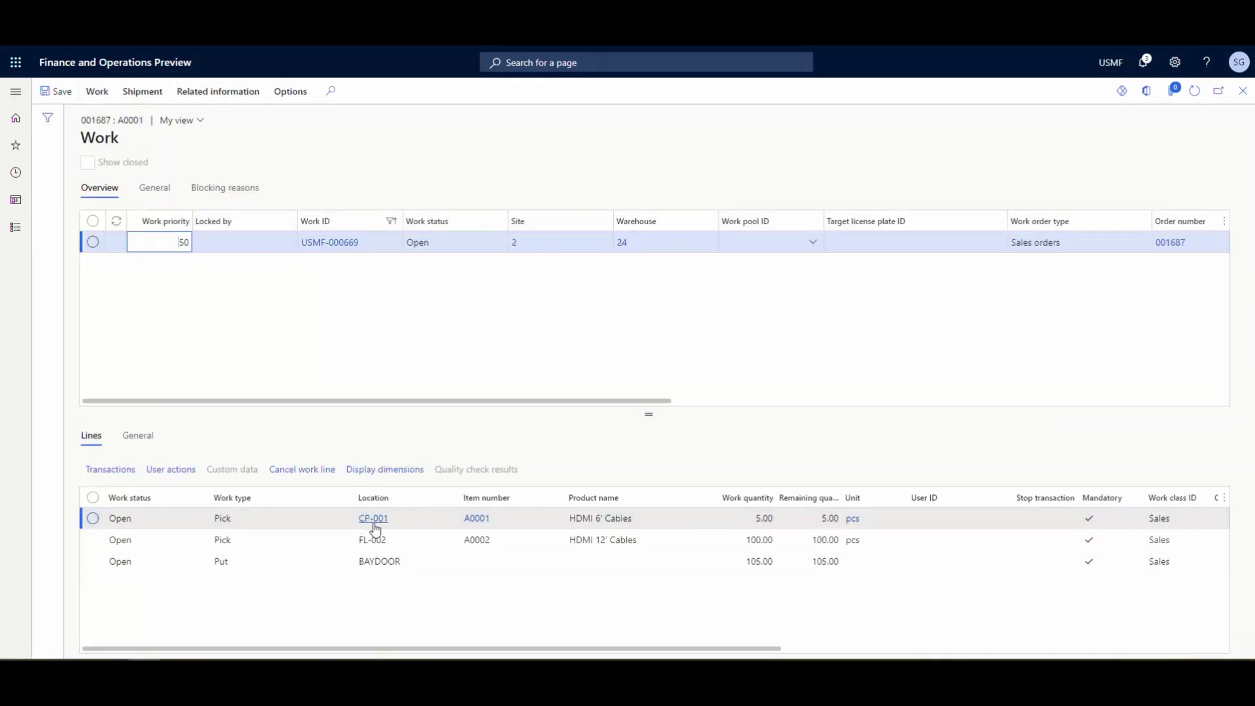
mouse_move(390, 532)
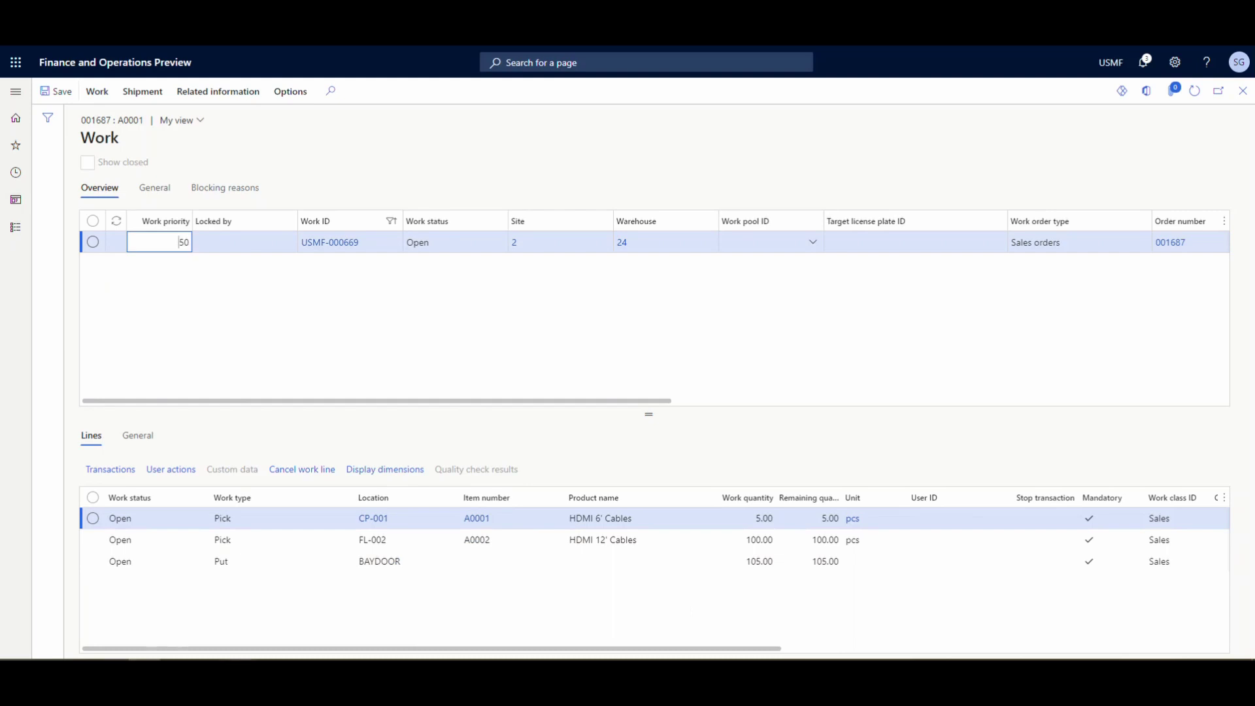
Switch to the Warehouse Management app, look at outbound Sales Picking and cancel it, and start Sales Picking - System instead.
key("alt+Tab")
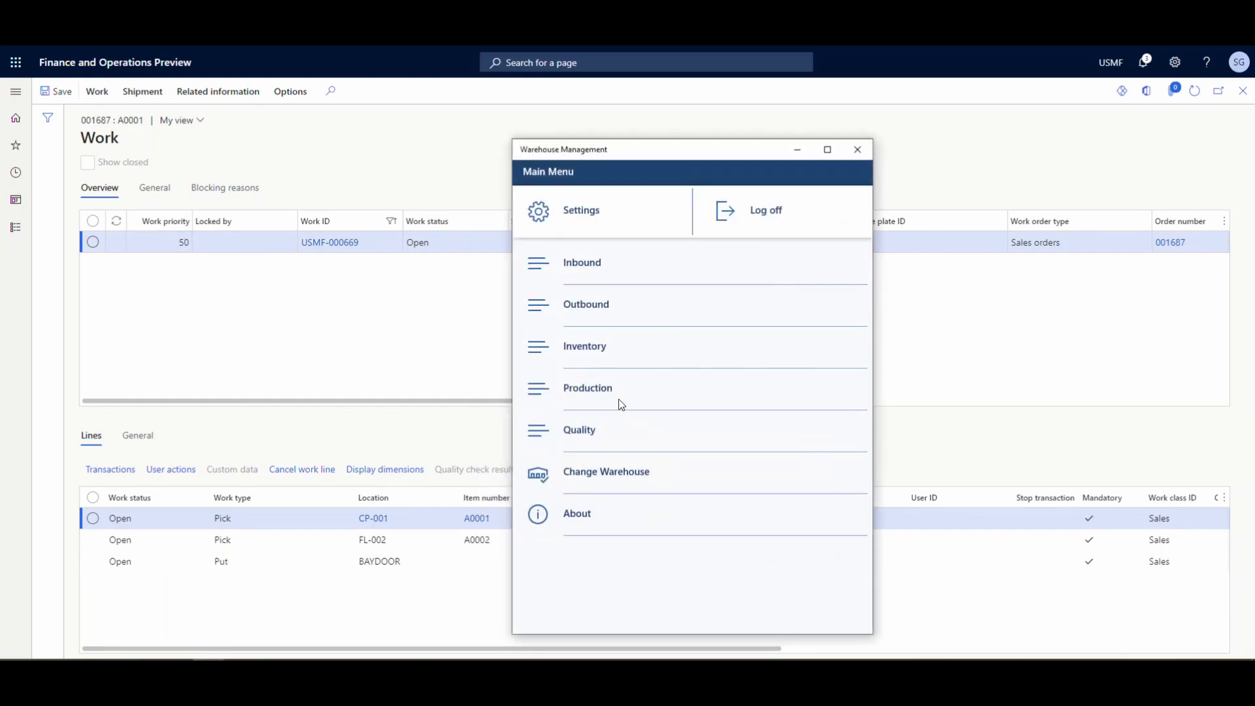
left_click(579, 307)
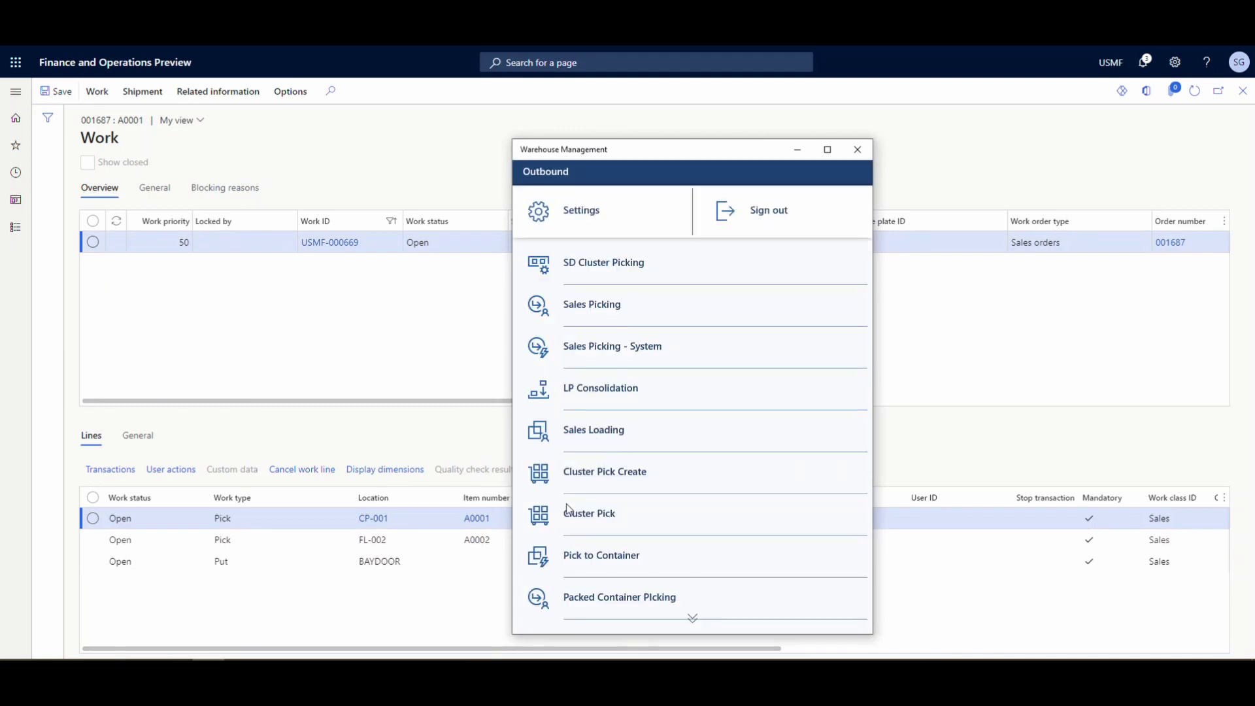
left_click(614, 313)
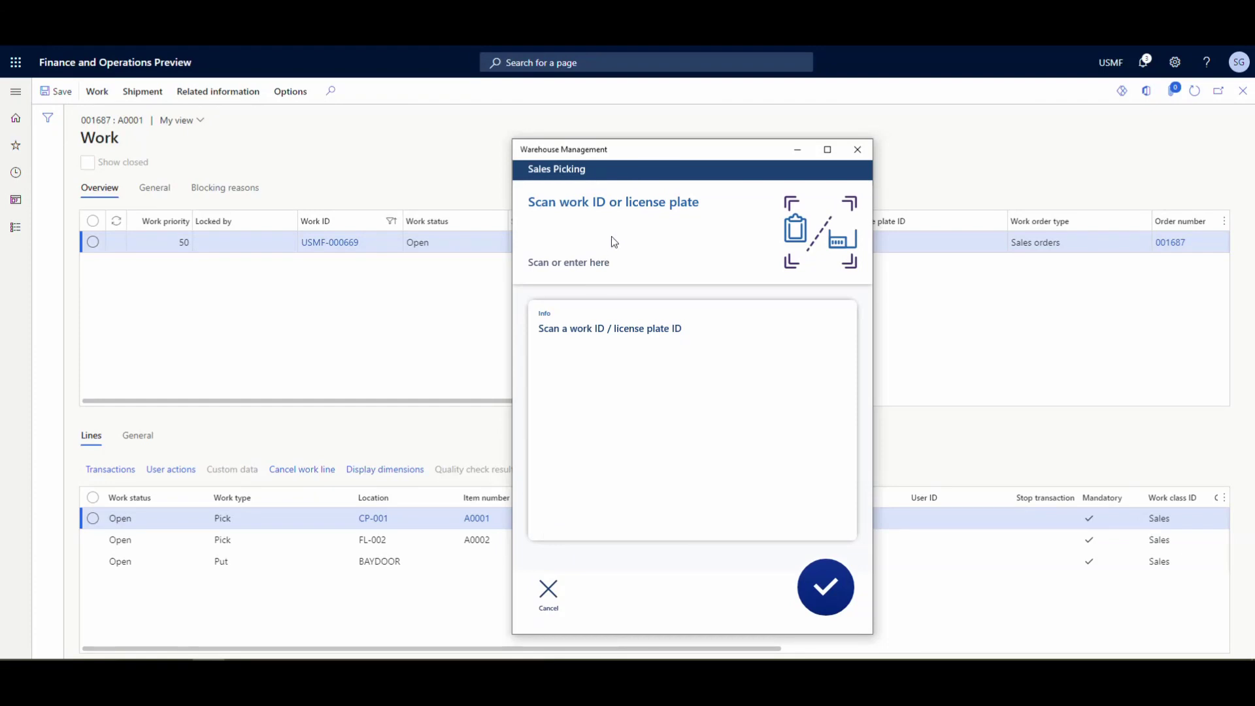
left_click(550, 595)
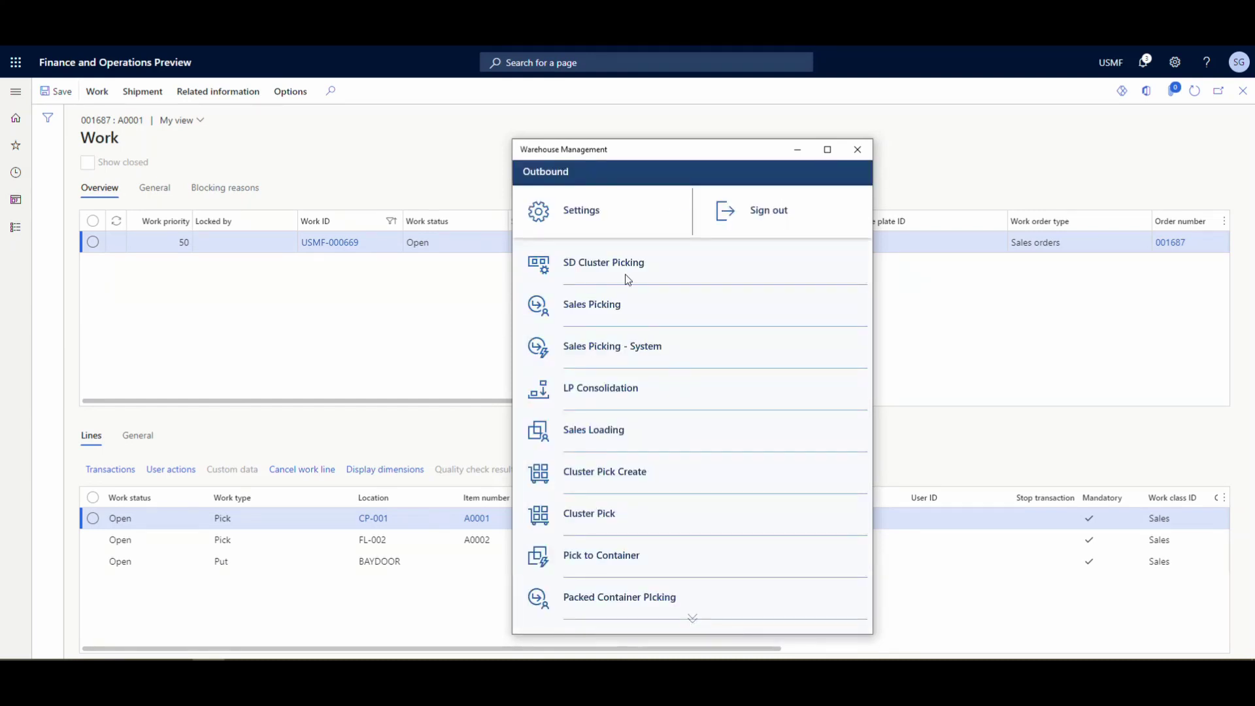
left_click(606, 357)
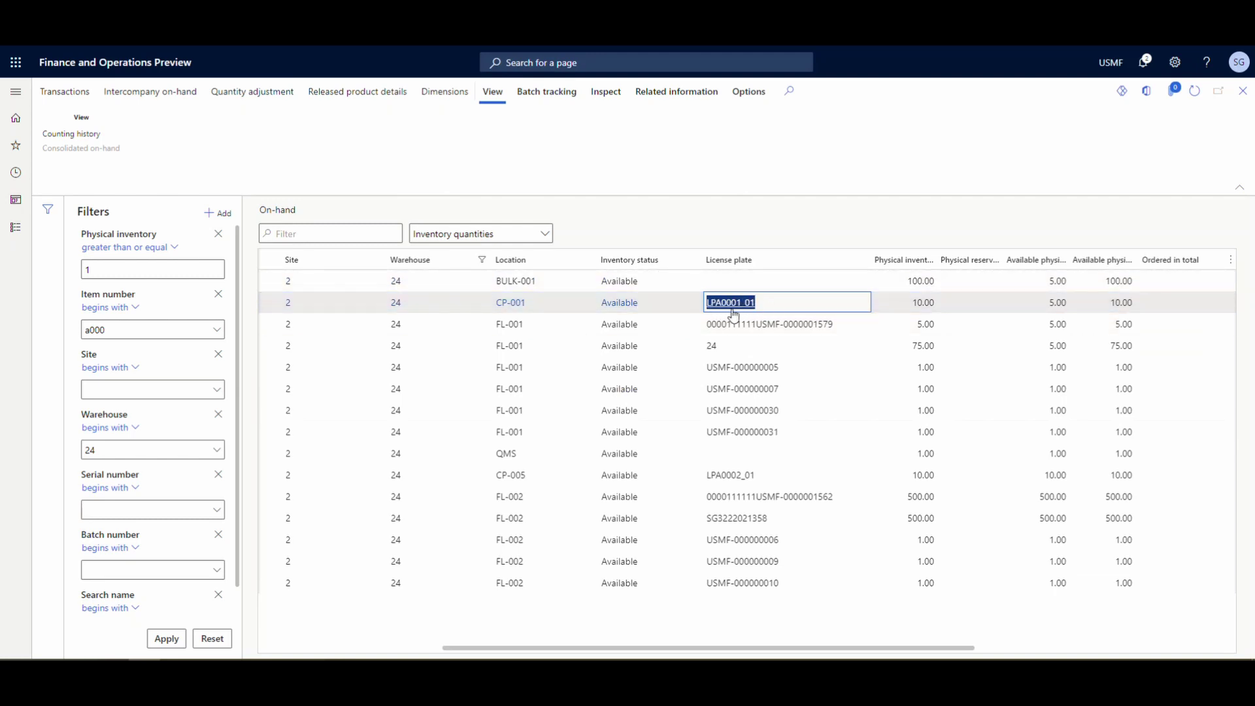
Copy license plate LPA0001_01 of location CP-001 from its license plate record and return to the on-hand list.
mouse_move(722, 313)
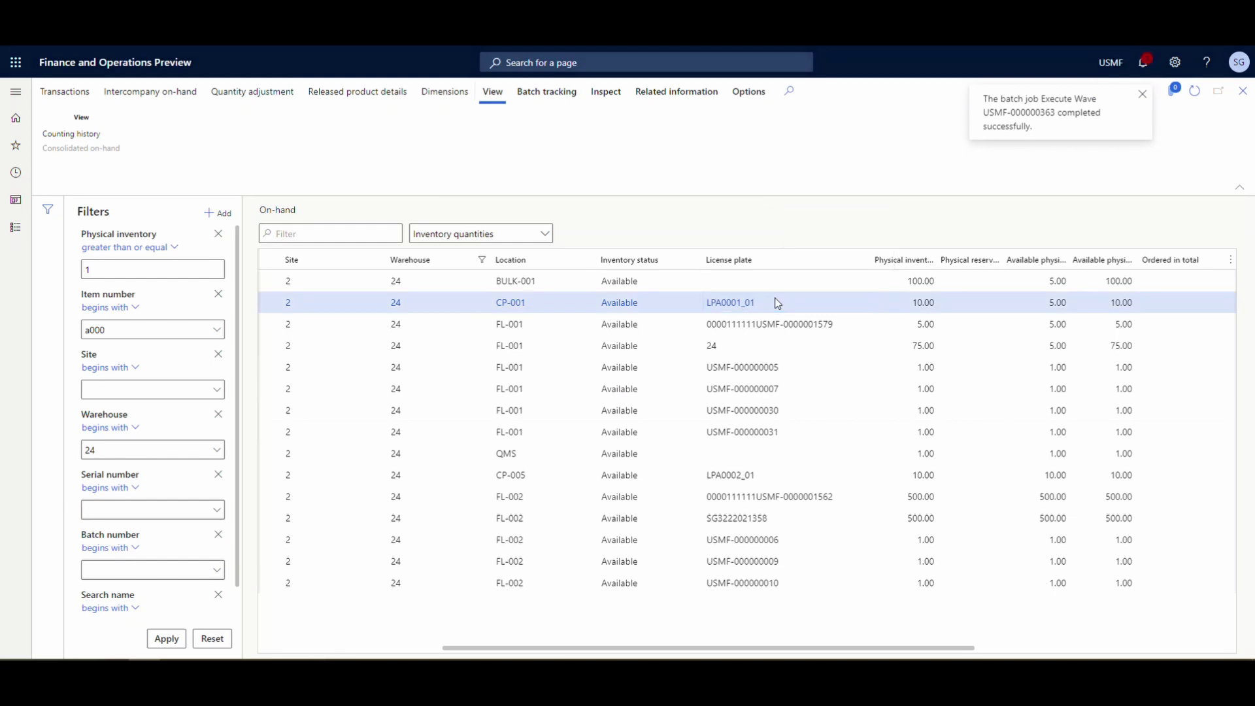
left_click(716, 303)
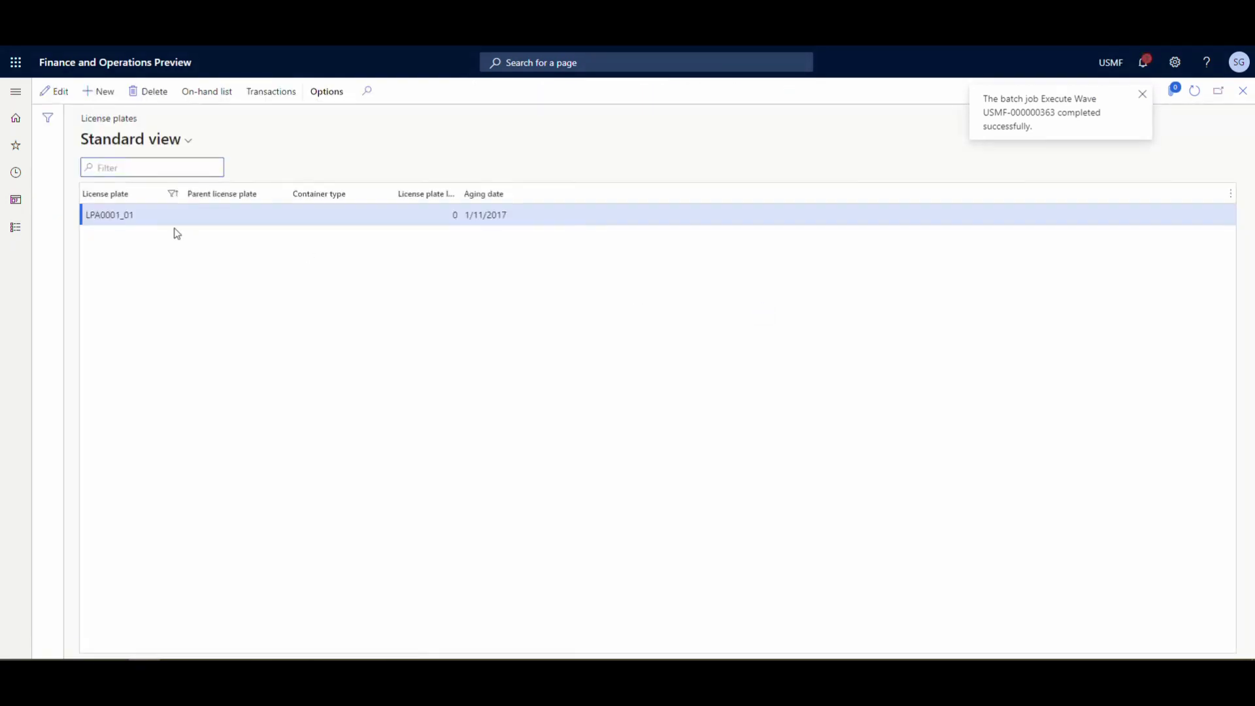
double_click(121, 219)
right_click(93, 214)
left_click(130, 227)
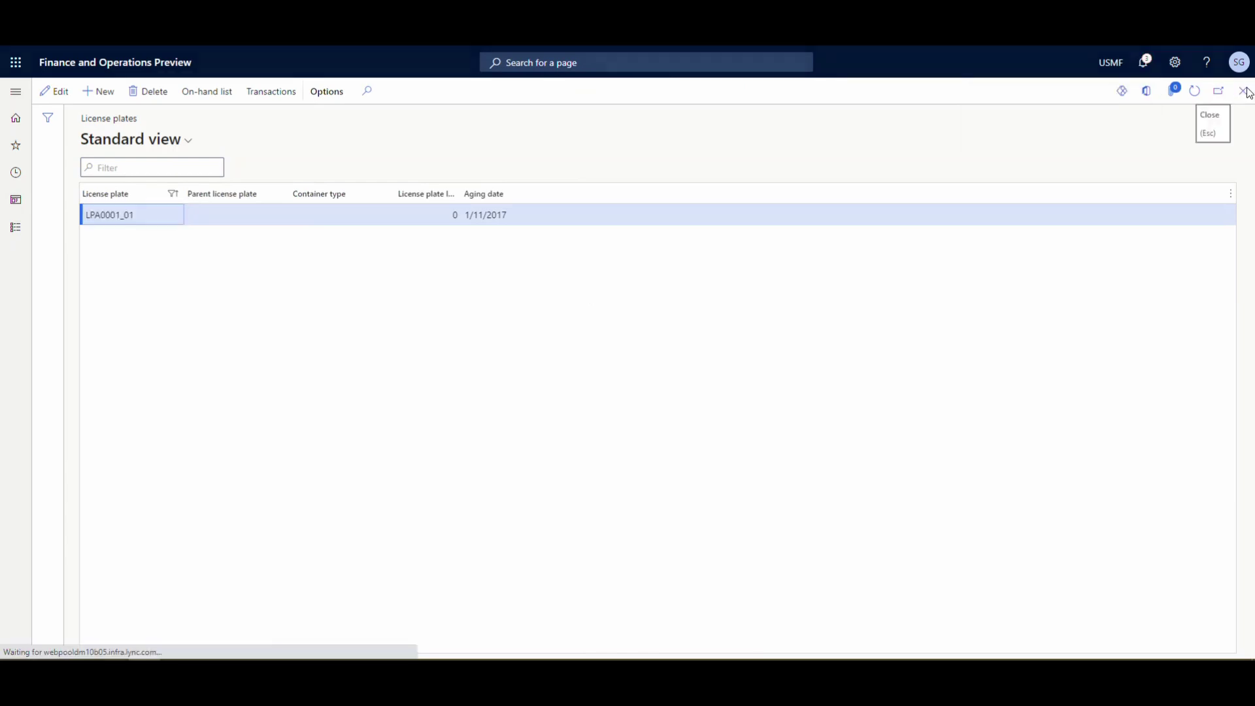
left_click(1243, 91)
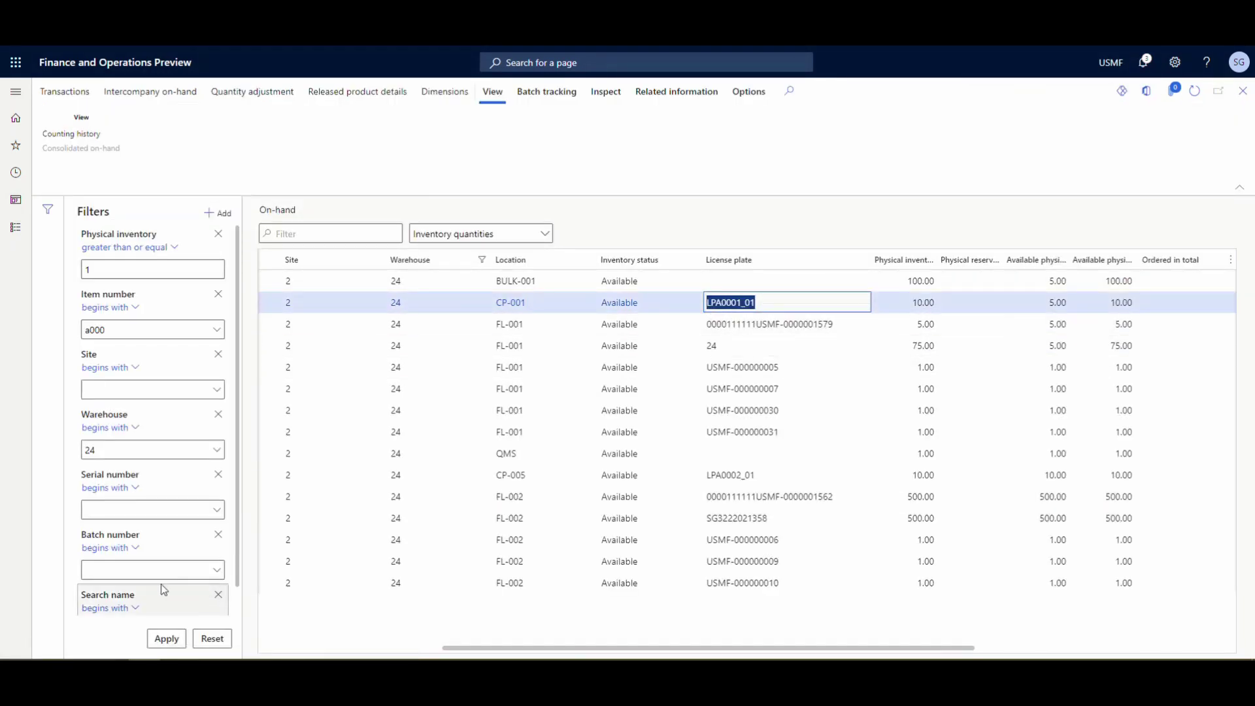
Switch back to the Warehouse Management app and paste LPA0001_01 as the license plate for the A0001 pick.
key("alt+Tab")
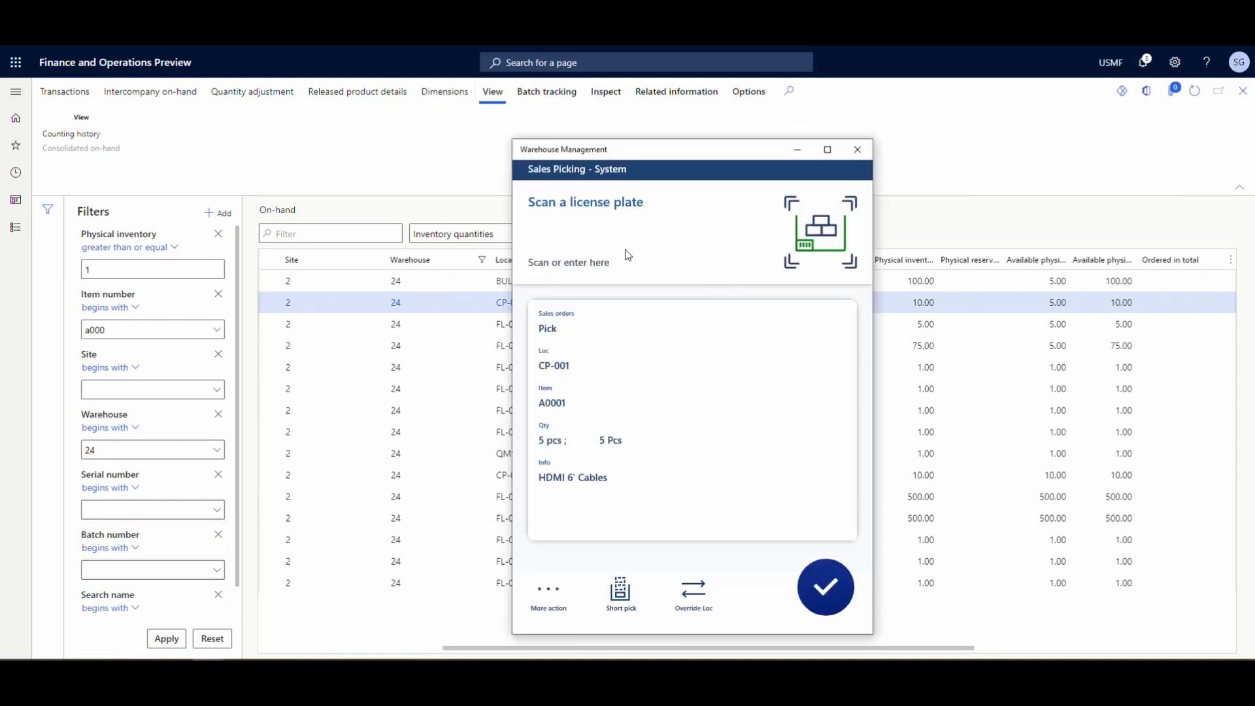
left_click(590, 234)
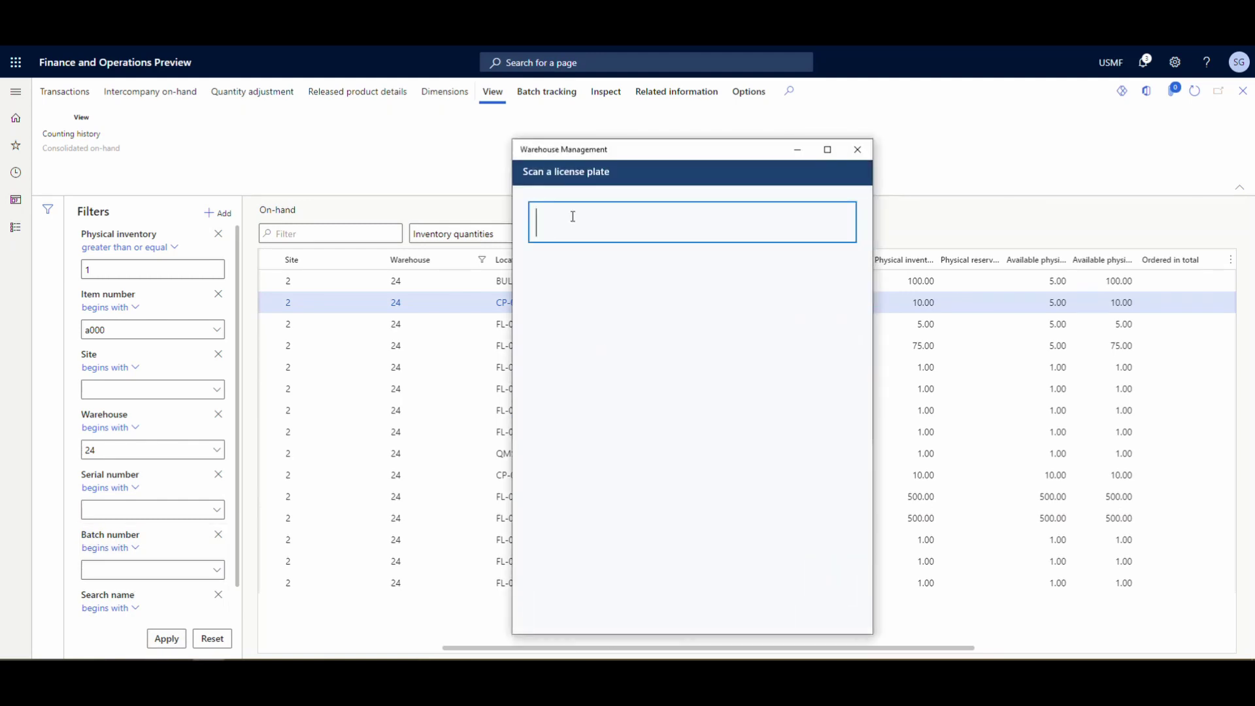
right_click(573, 219)
left_click(617, 226)
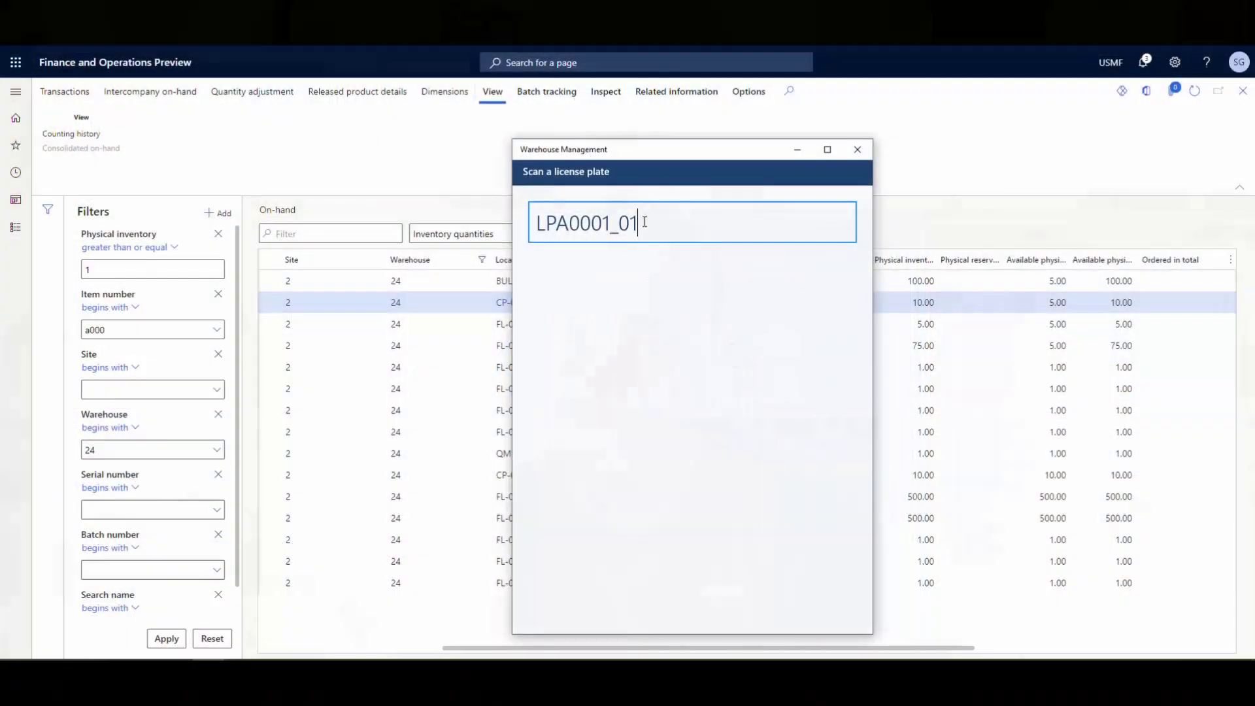
Submit license plate LPA0001_01 for the A0001 pick and confirm the proposed target license plate.
key("Return")
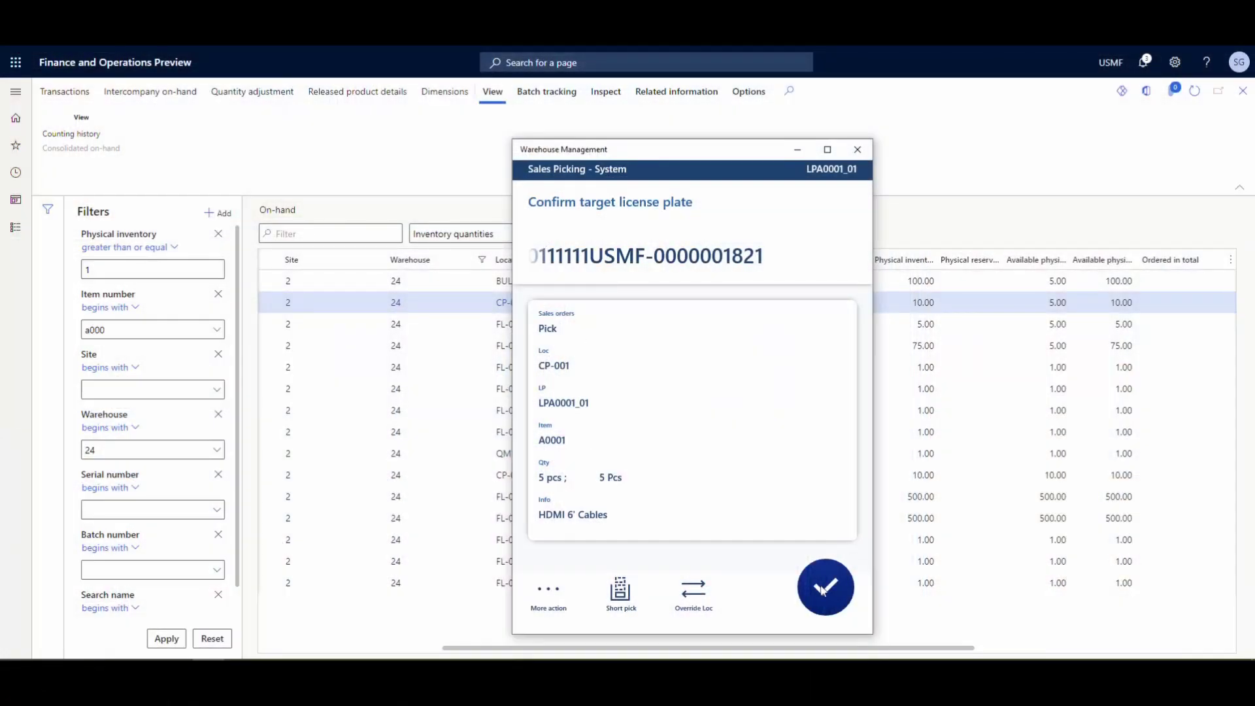
left_click(825, 588)
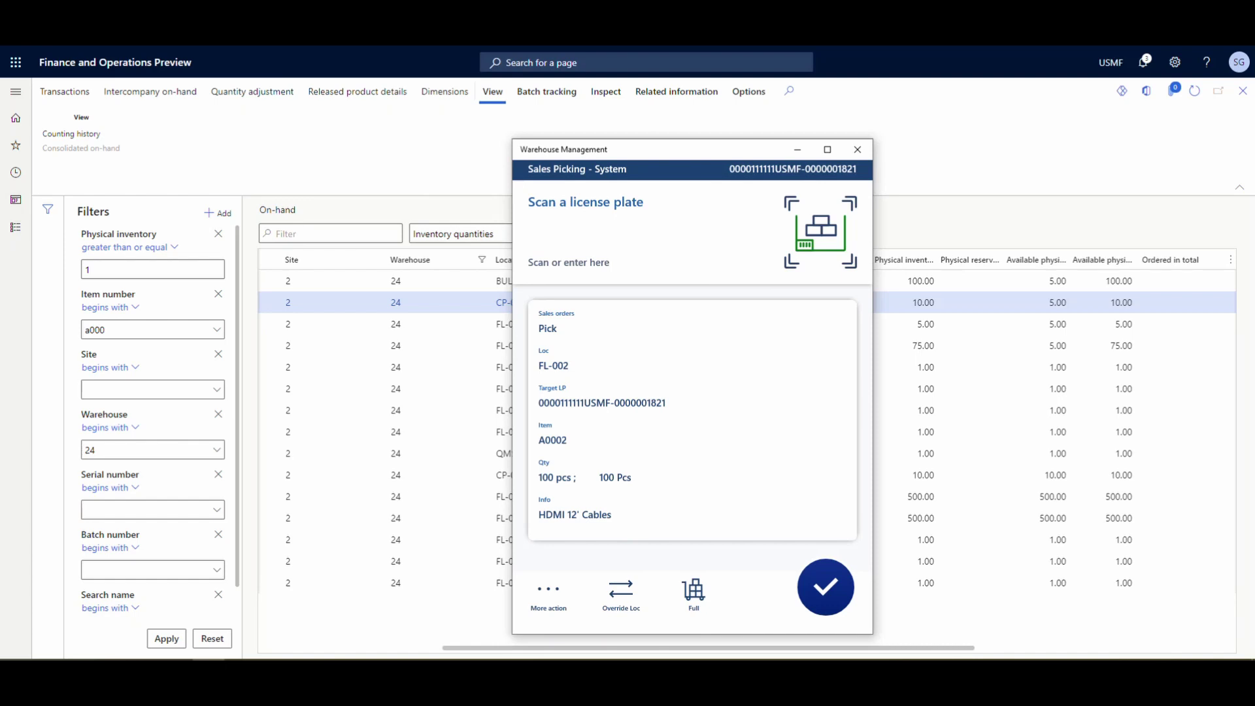
key("alt+Tab")
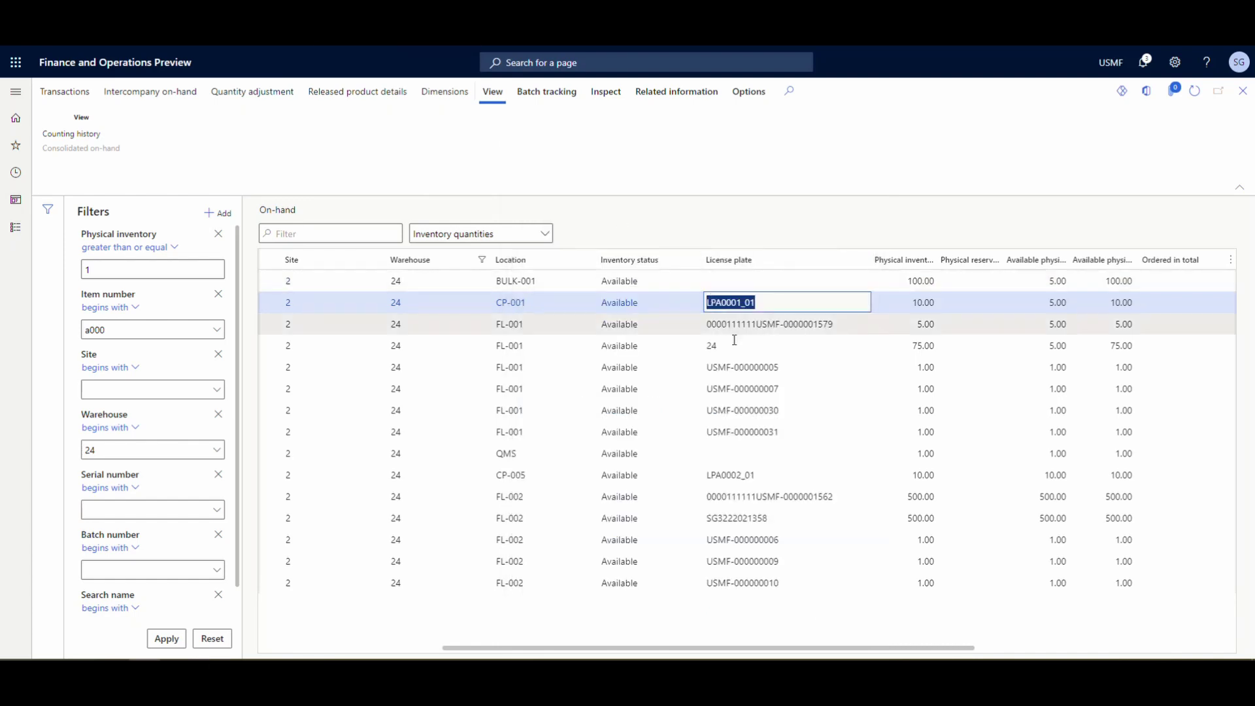
left_click(780, 520)
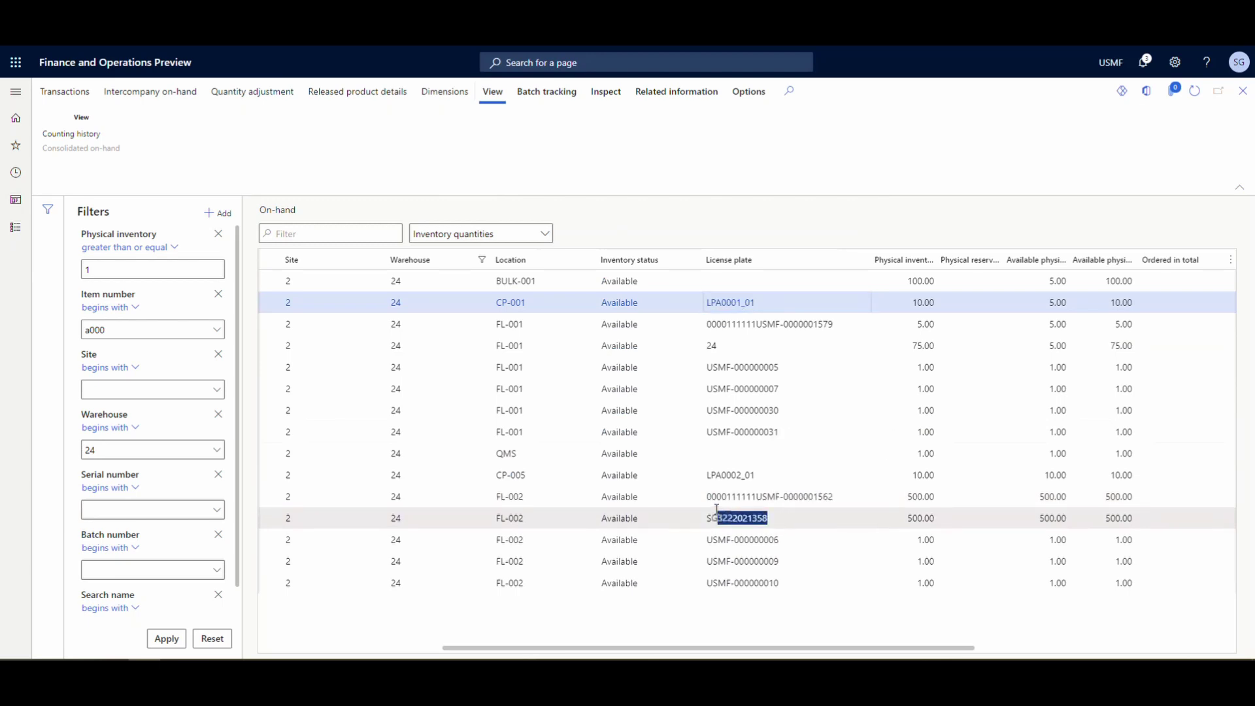
right_click(730, 520)
left_click(758, 525)
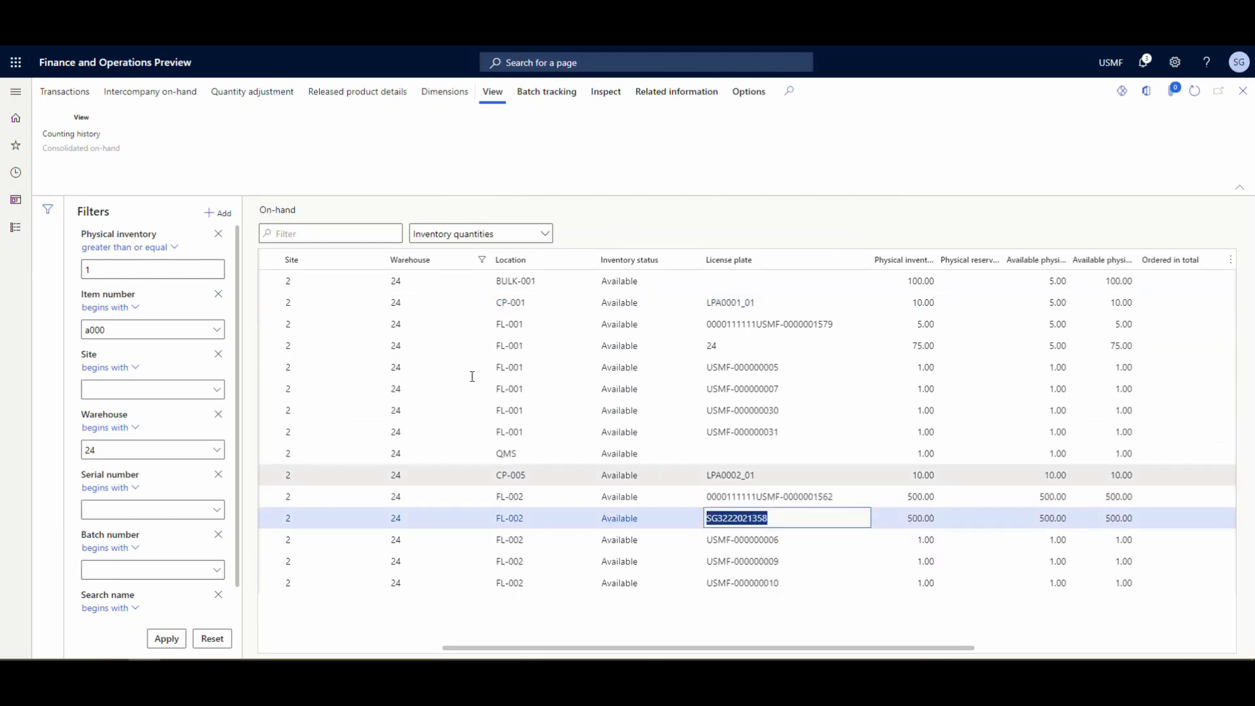
key("alt+Tab")
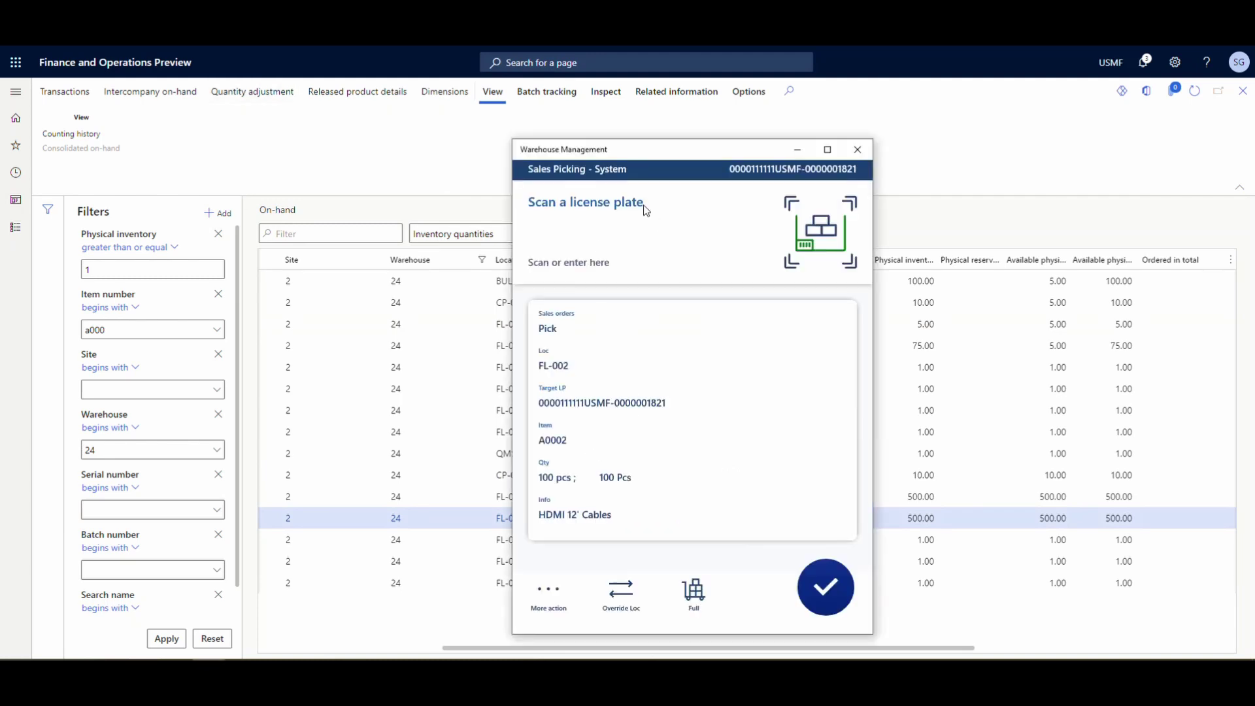
left_click(592, 253)
key("ctrl+v")
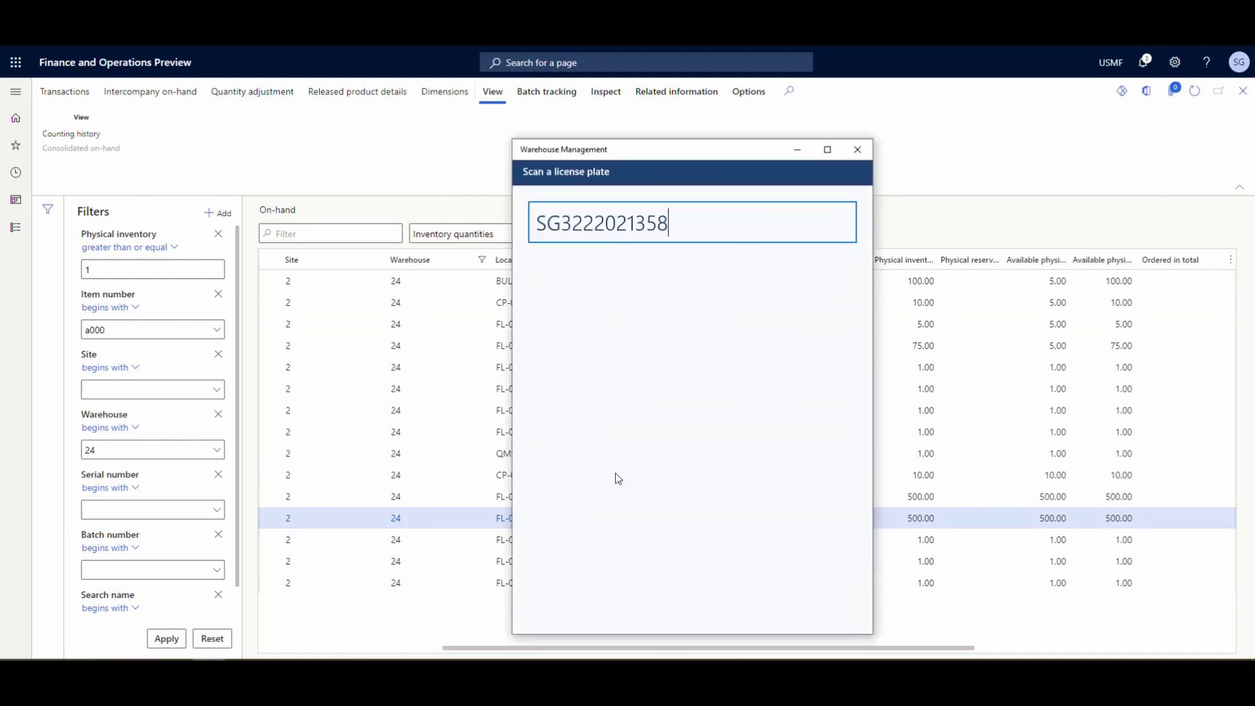
key("Return")
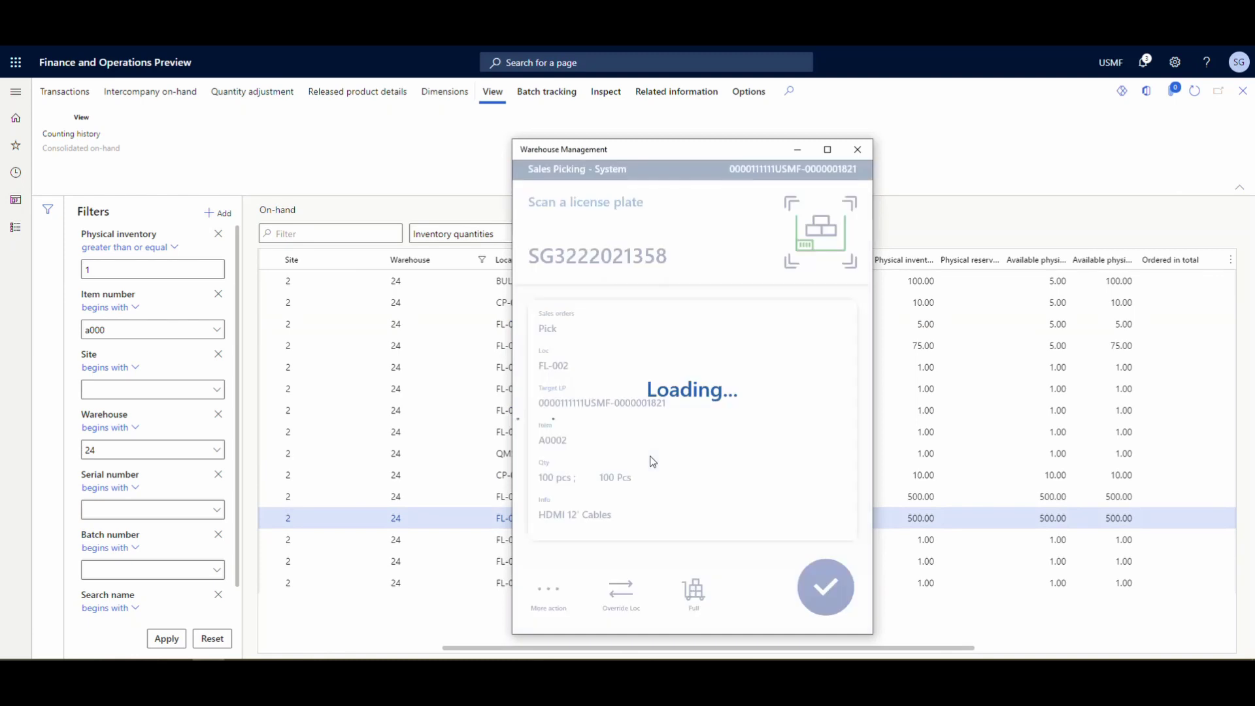